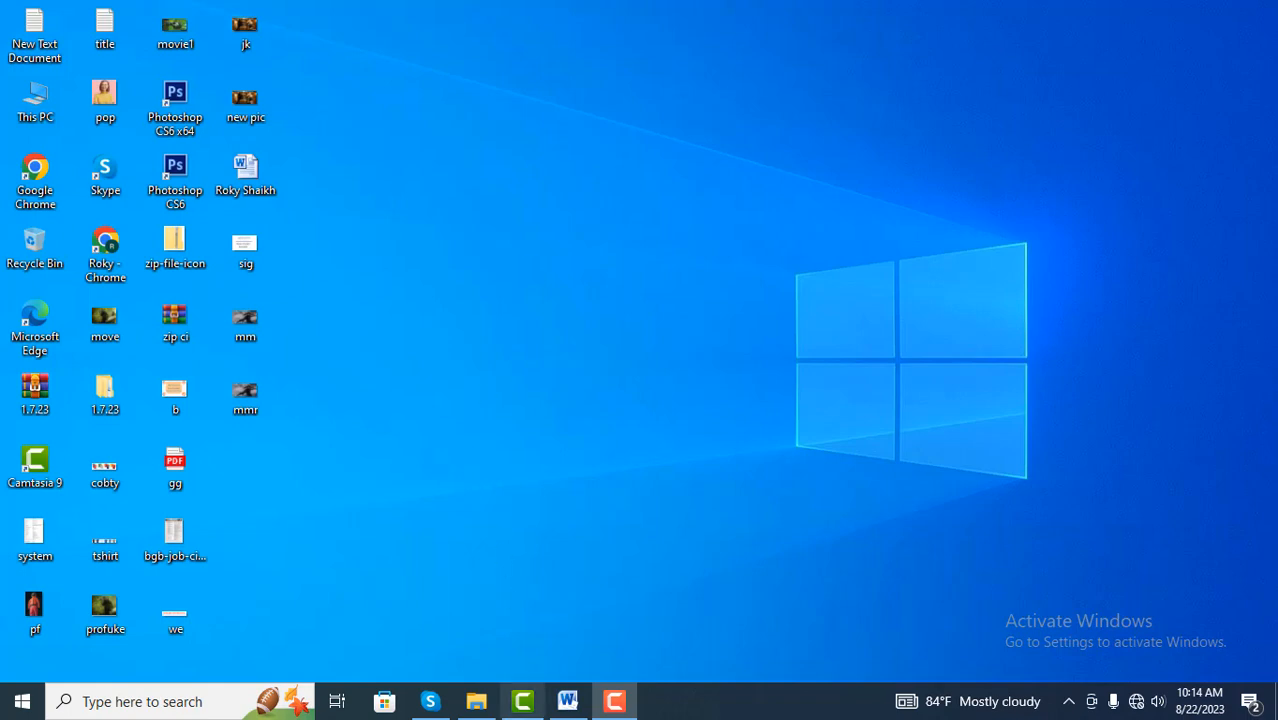
# Switch to Microsoft Word and start a new typed recipient list for a mail merge in the blank document.
pyautogui.click(567, 701)
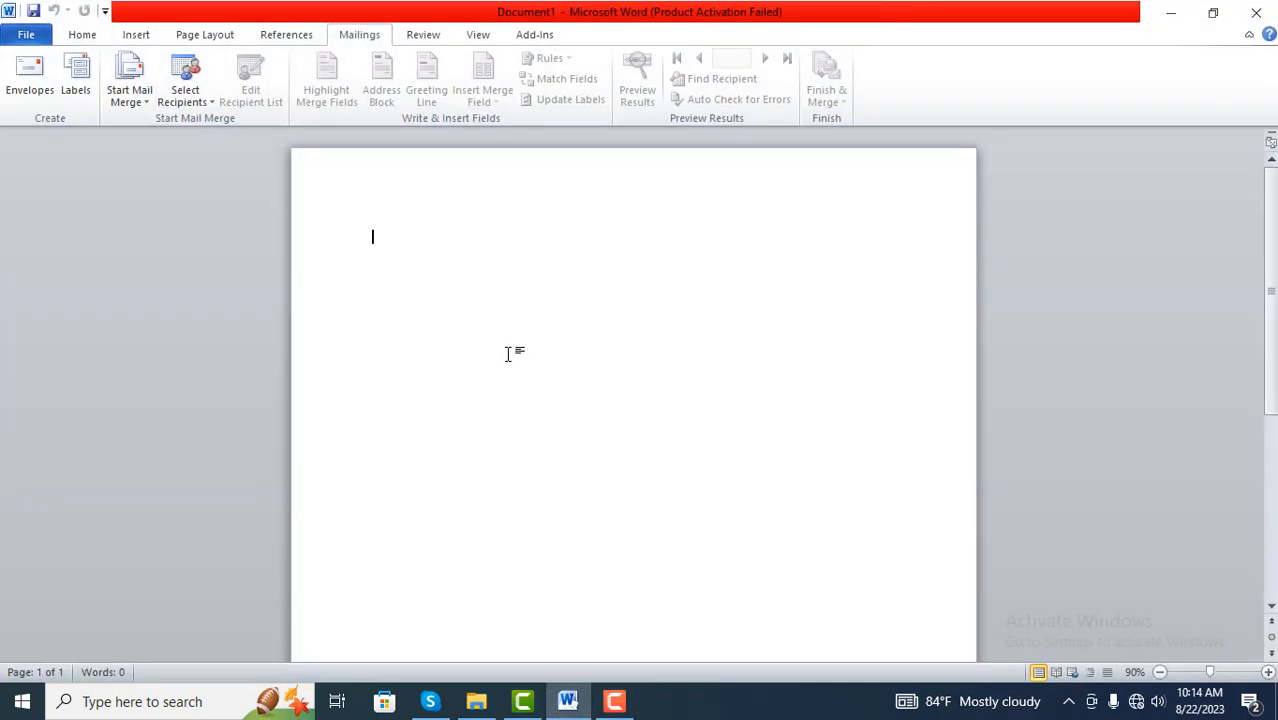
pyautogui.click(84, 34)
pyautogui.click(134, 34)
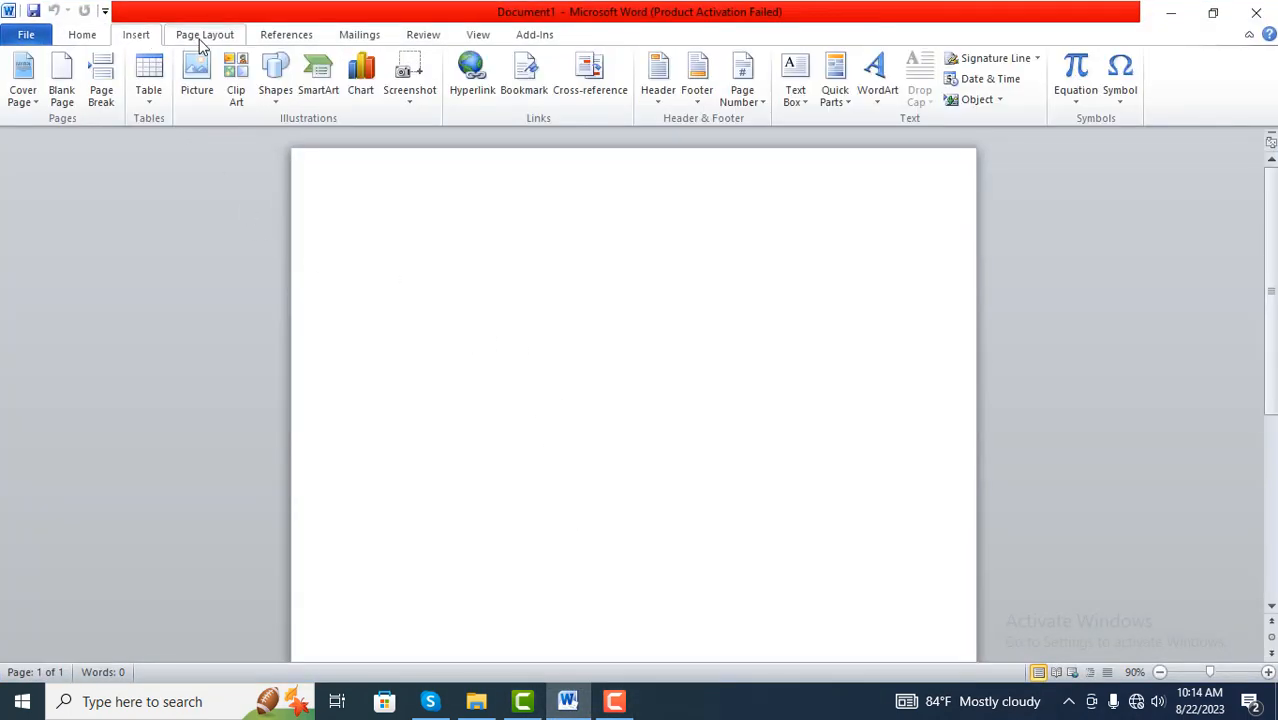
pyautogui.click(200, 38)
pyautogui.click(264, 38)
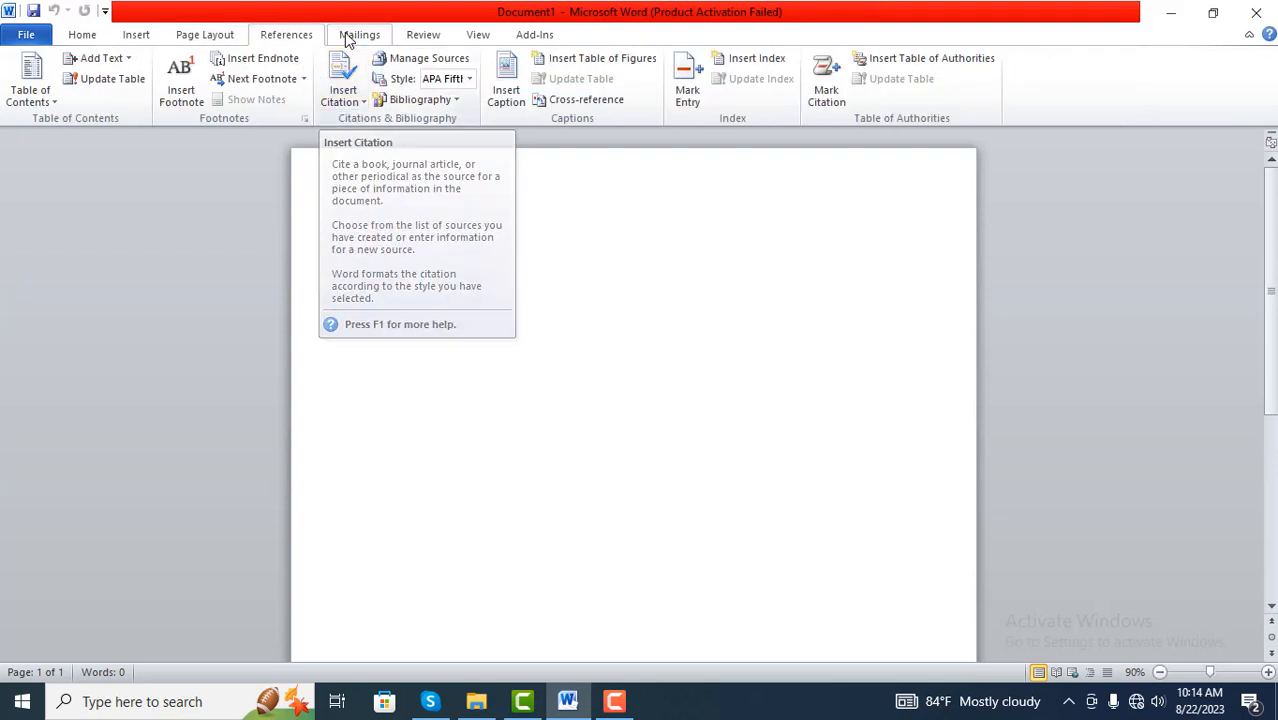
pyautogui.click(350, 35)
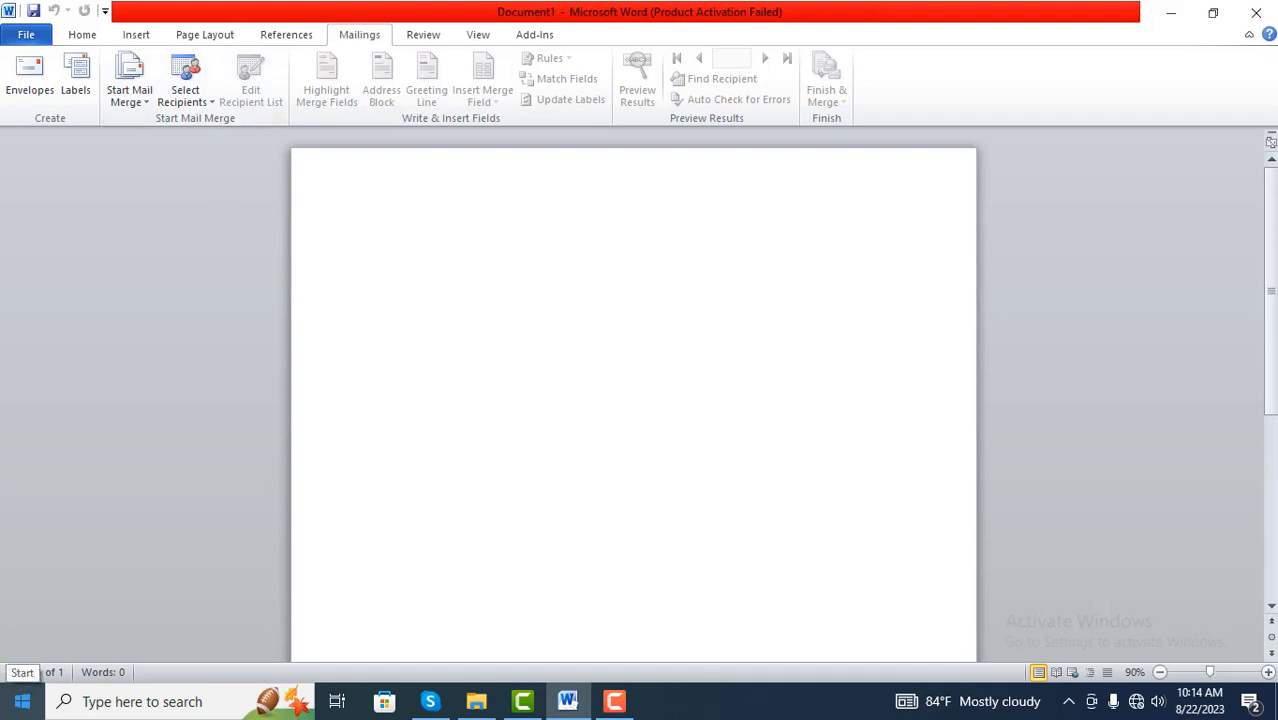
pyautogui.click(206, 104)
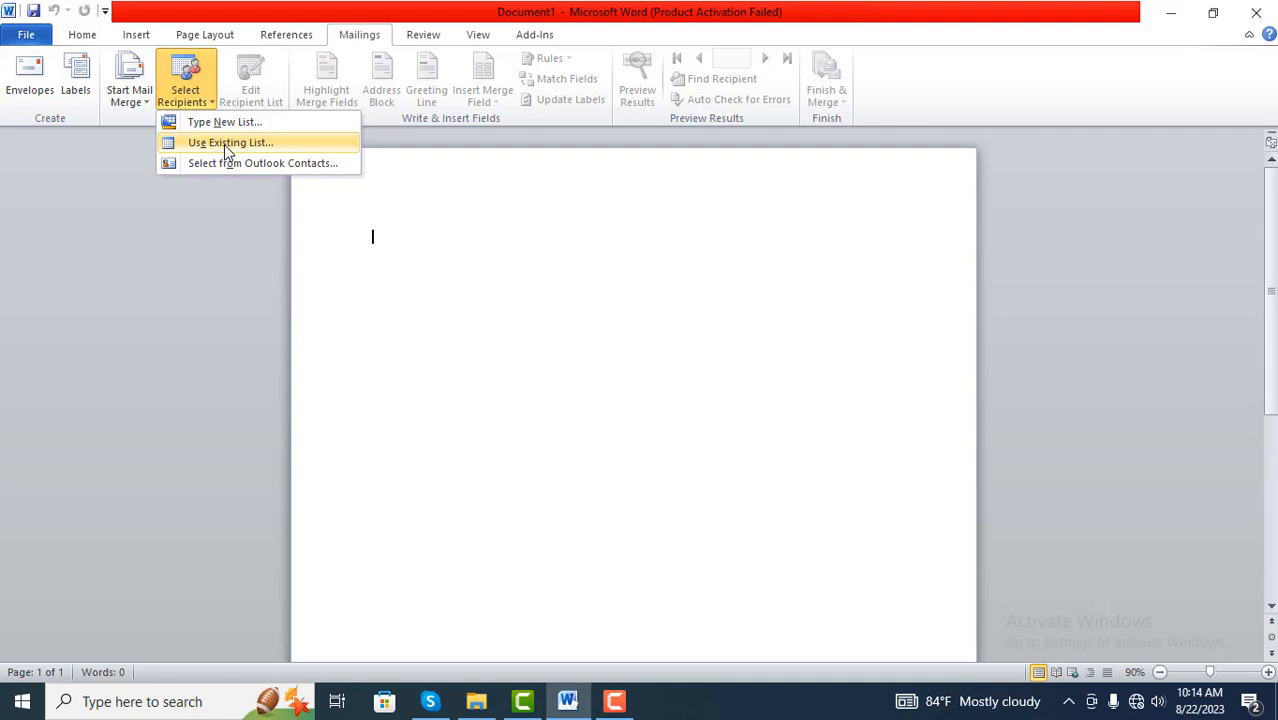
pyautogui.click(224, 126)
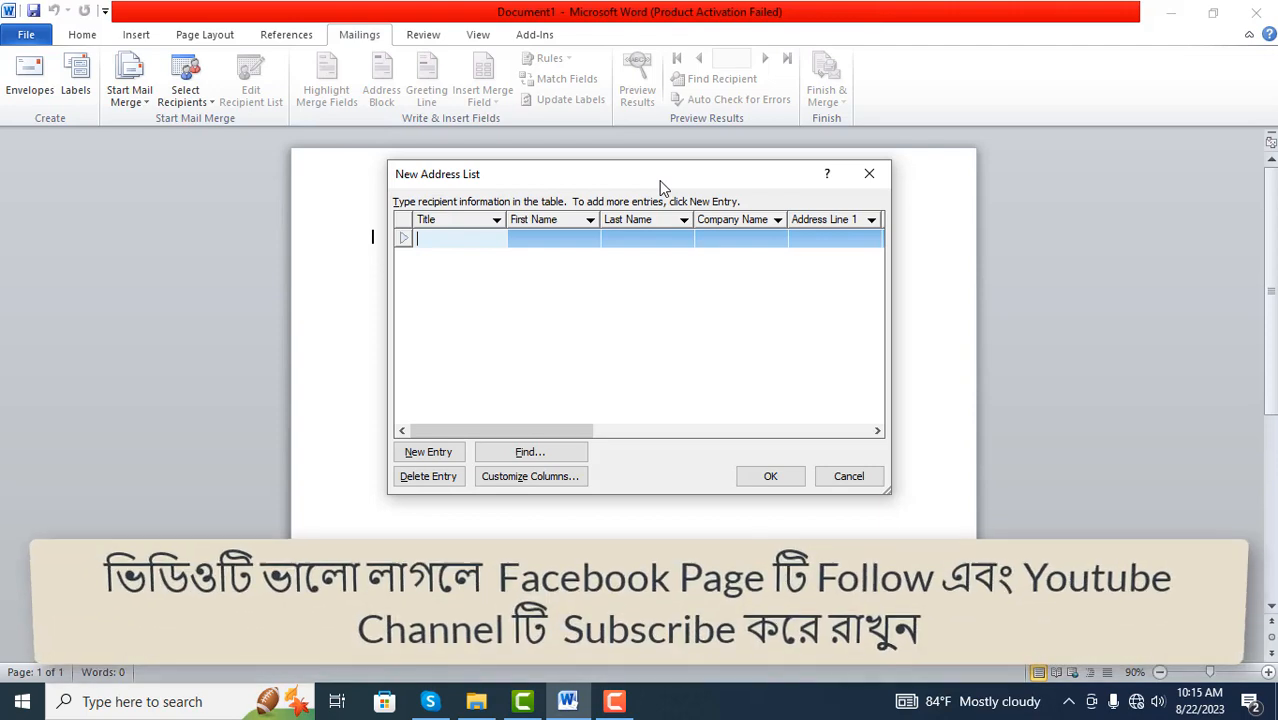
# Customize the address list columns by deleting the Title and Company Name fields.
pyautogui.moveTo(546, 440); pyautogui.dragTo(470, 430)
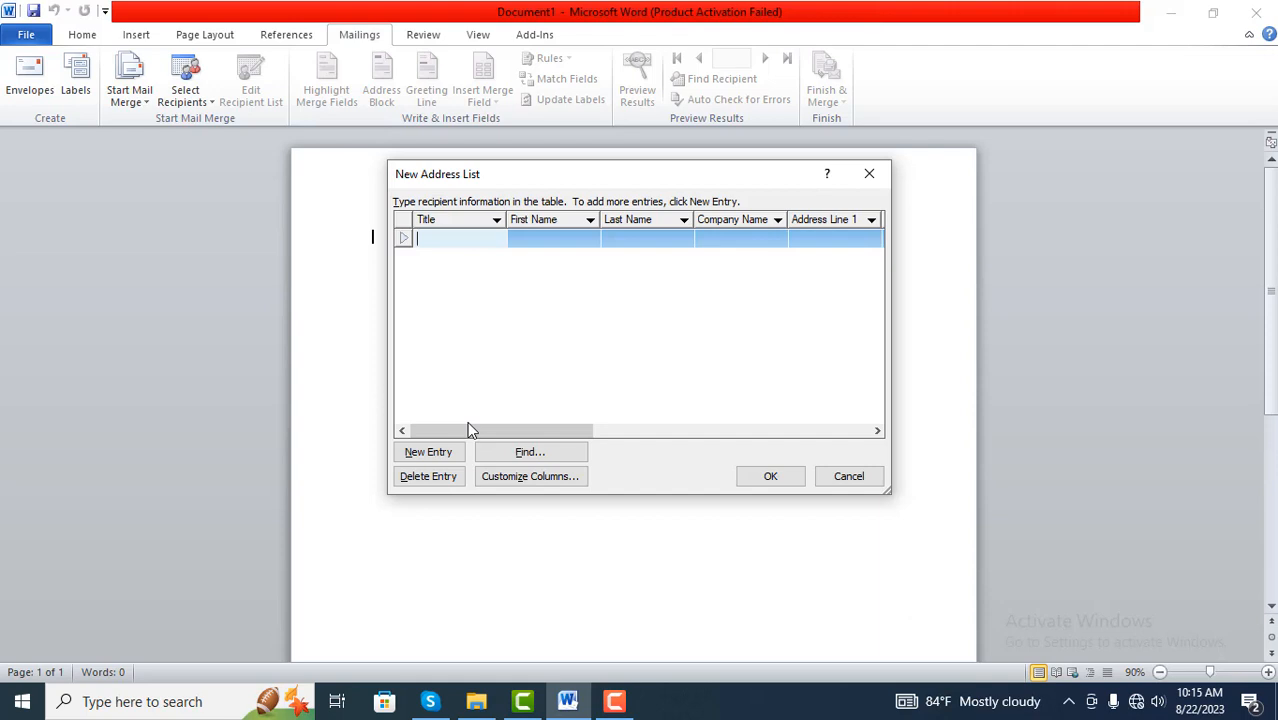
pyautogui.click(507, 478)
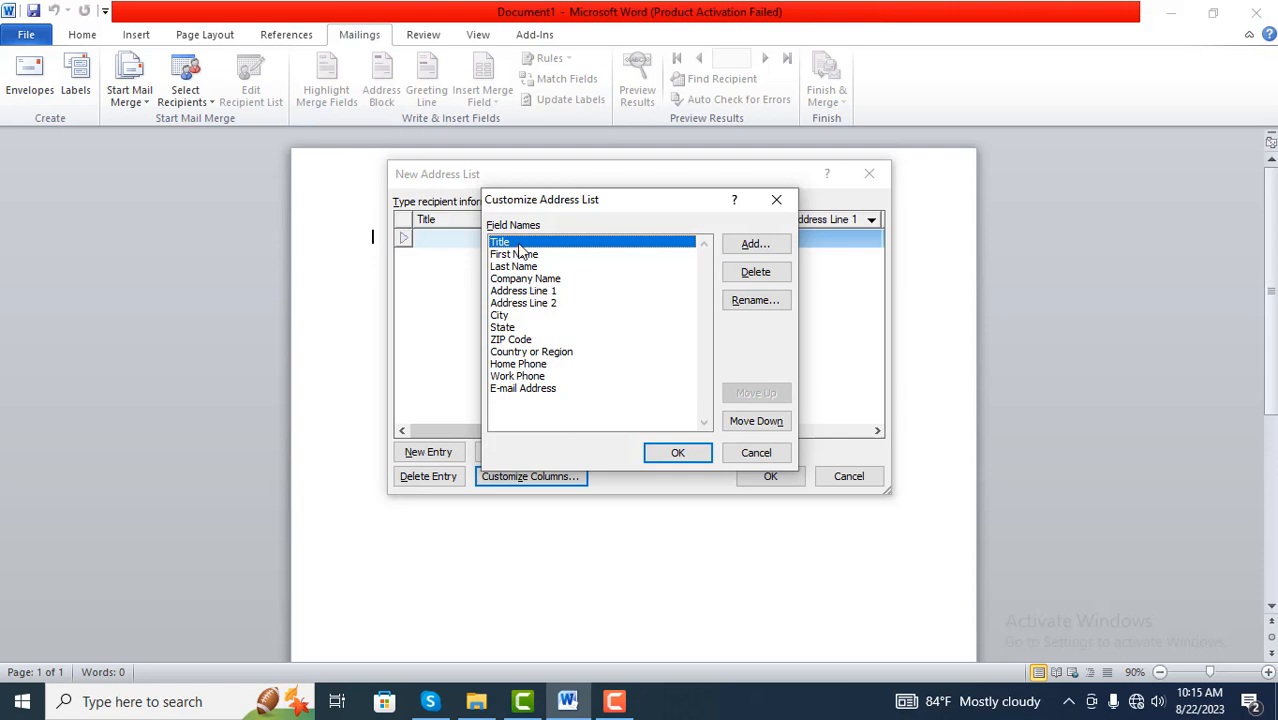
pyautogui.click(755, 272)
pyautogui.click(619, 405)
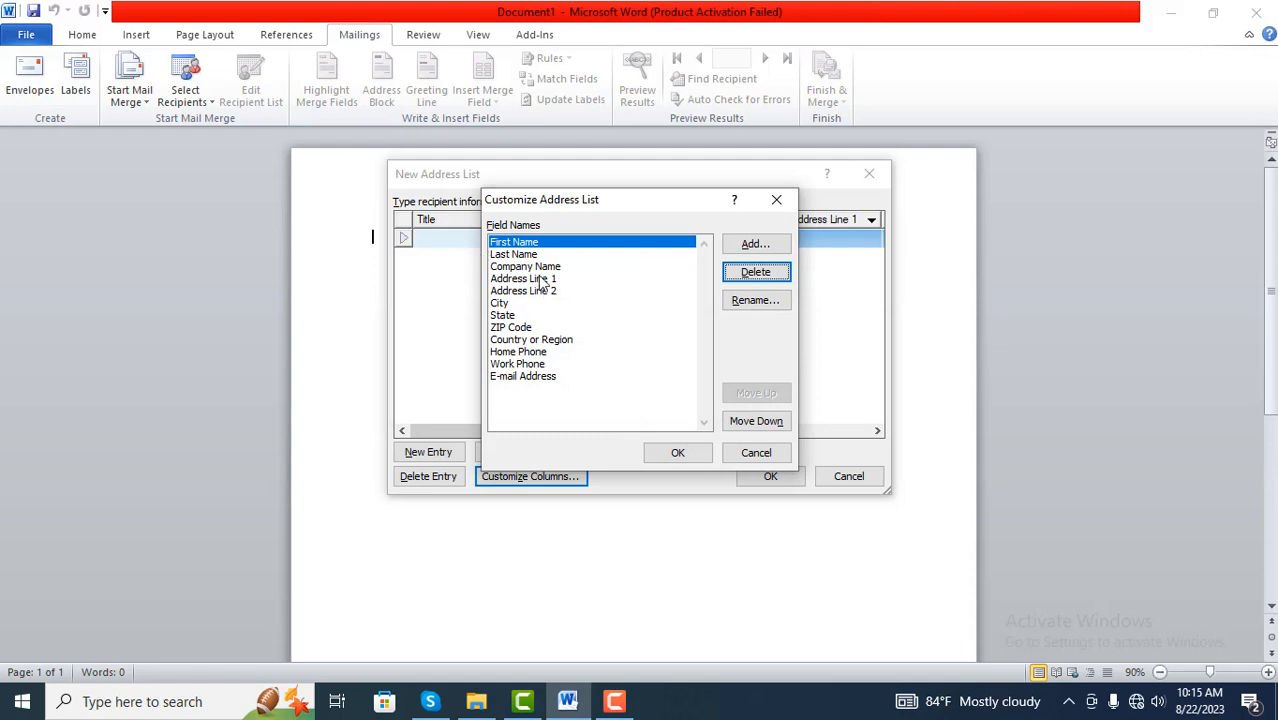
pyautogui.click(545, 267)
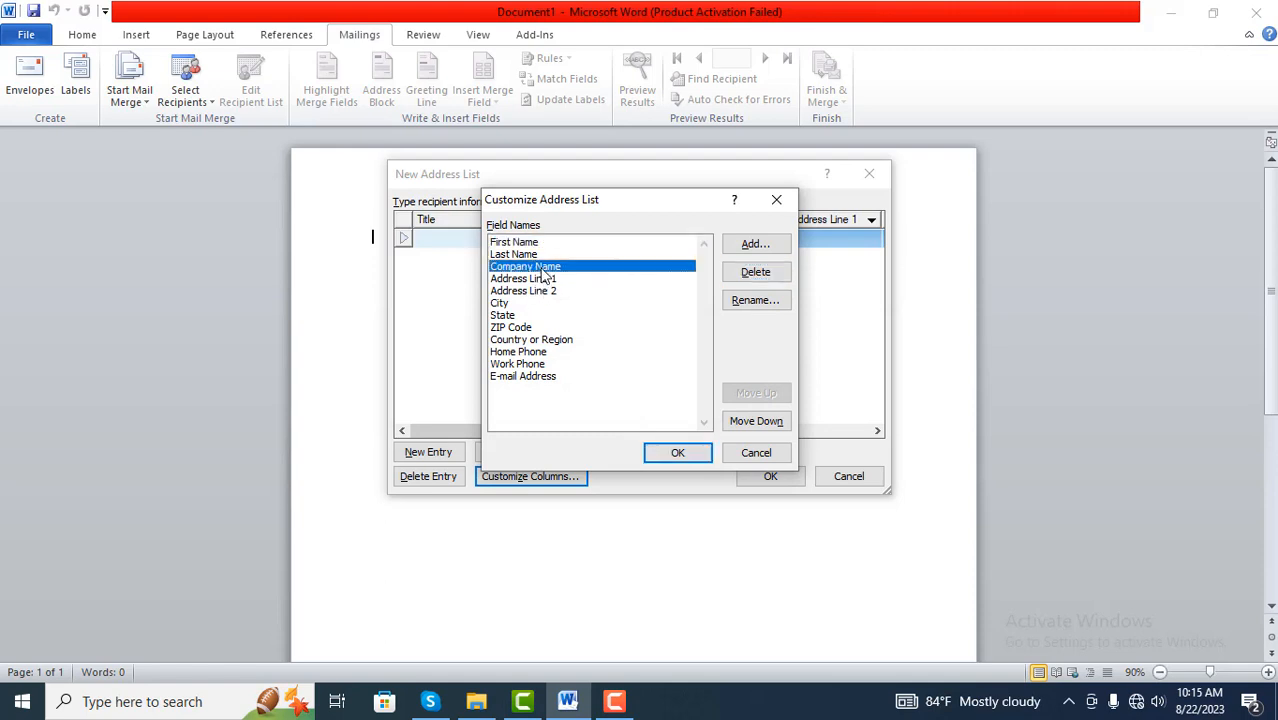
pyautogui.click(755, 272)
pyautogui.click(617, 402)
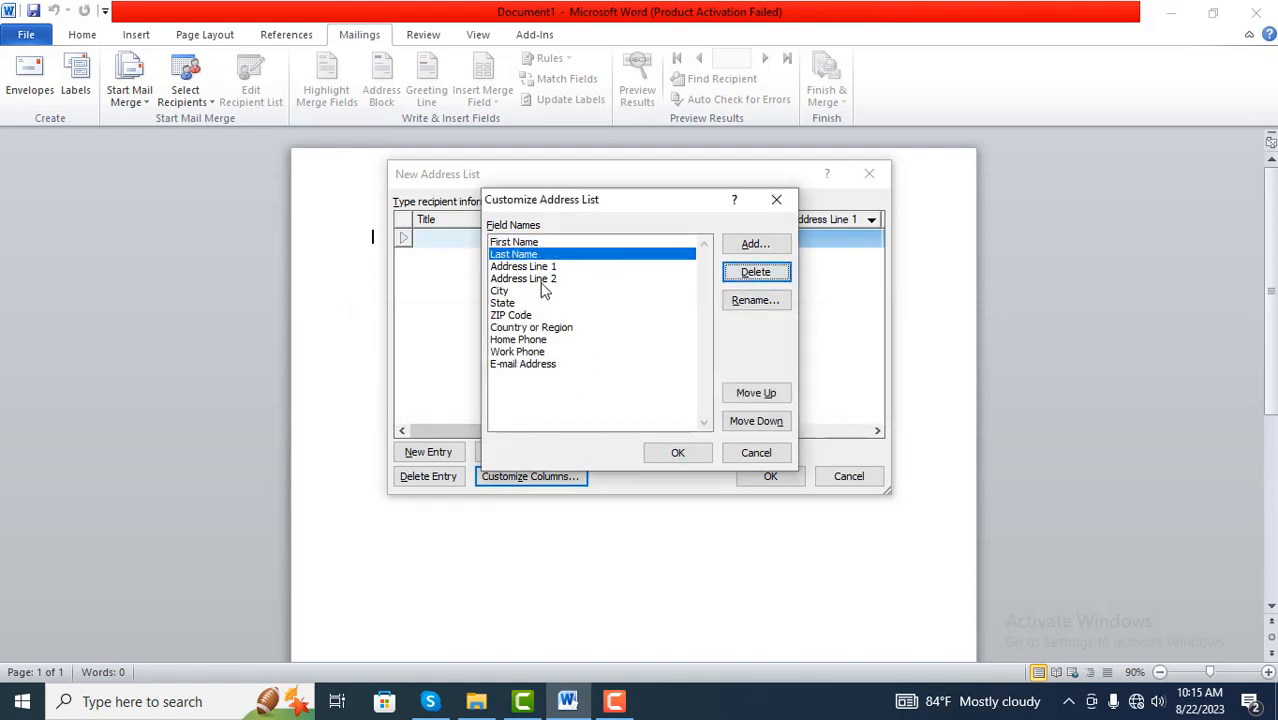
# Delete the Address Line 2 and State fields from the address list.
pyautogui.click(628, 280)
pyautogui.click(755, 272)
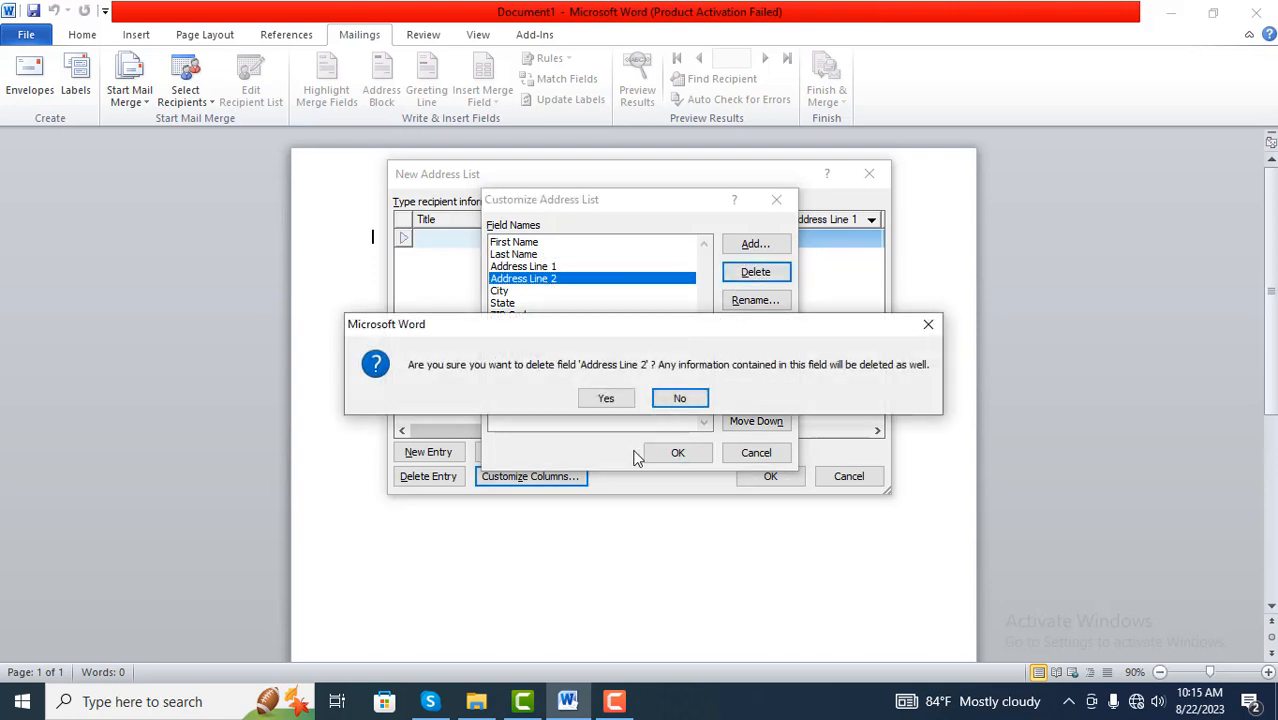
pyautogui.click(607, 399)
pyautogui.click(519, 292)
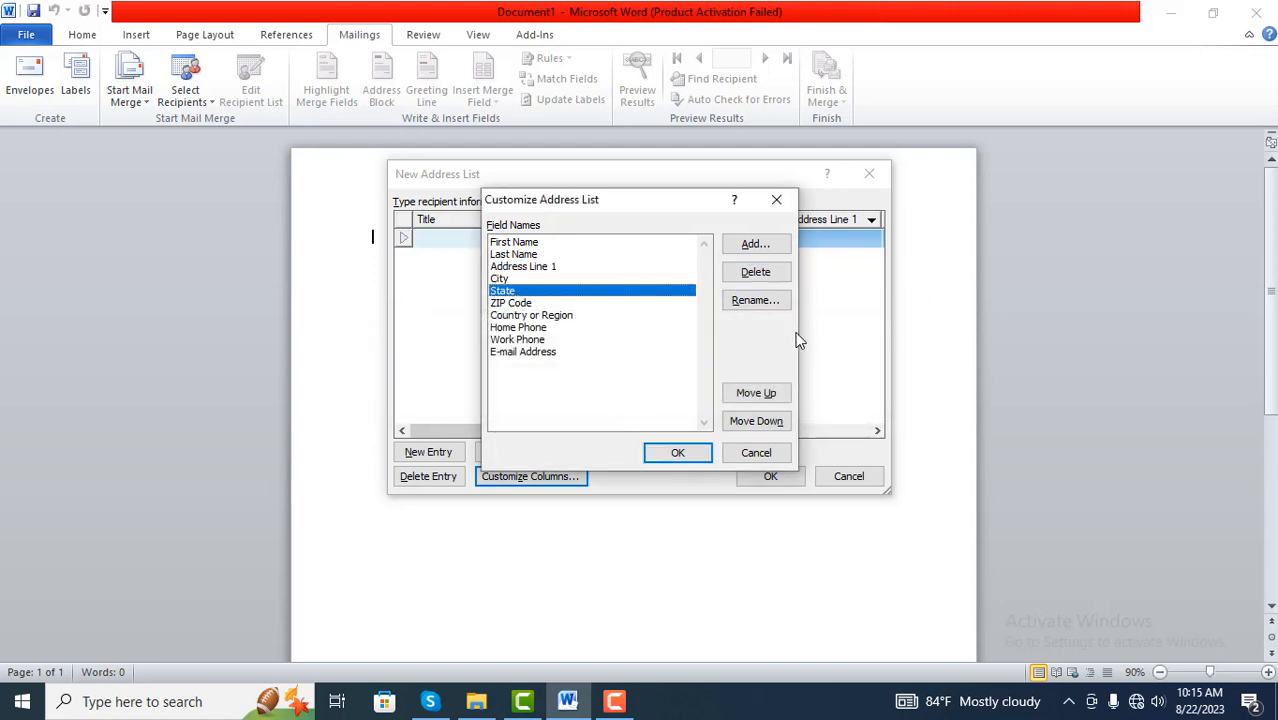
pyautogui.click(775, 275)
pyautogui.click(607, 399)
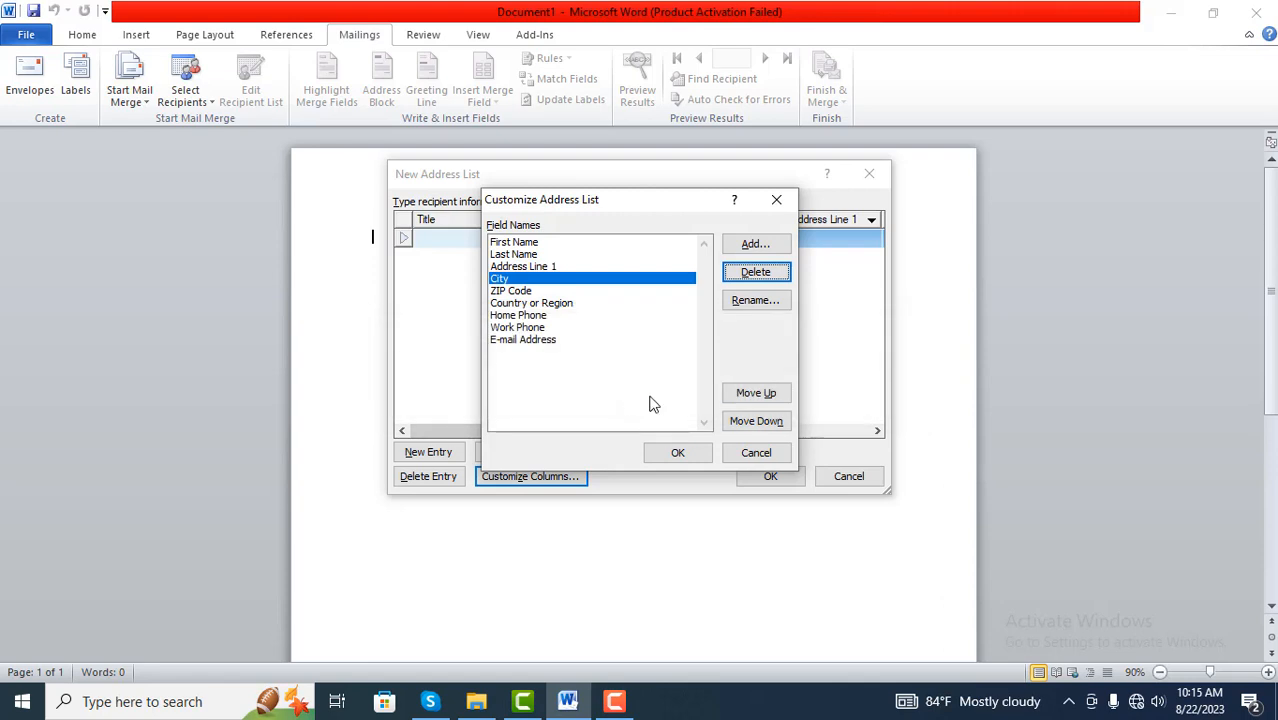
# Delete the Country or Region and Home Phone fields, and apply the customized columns to the address list.
pyautogui.click(546, 304)
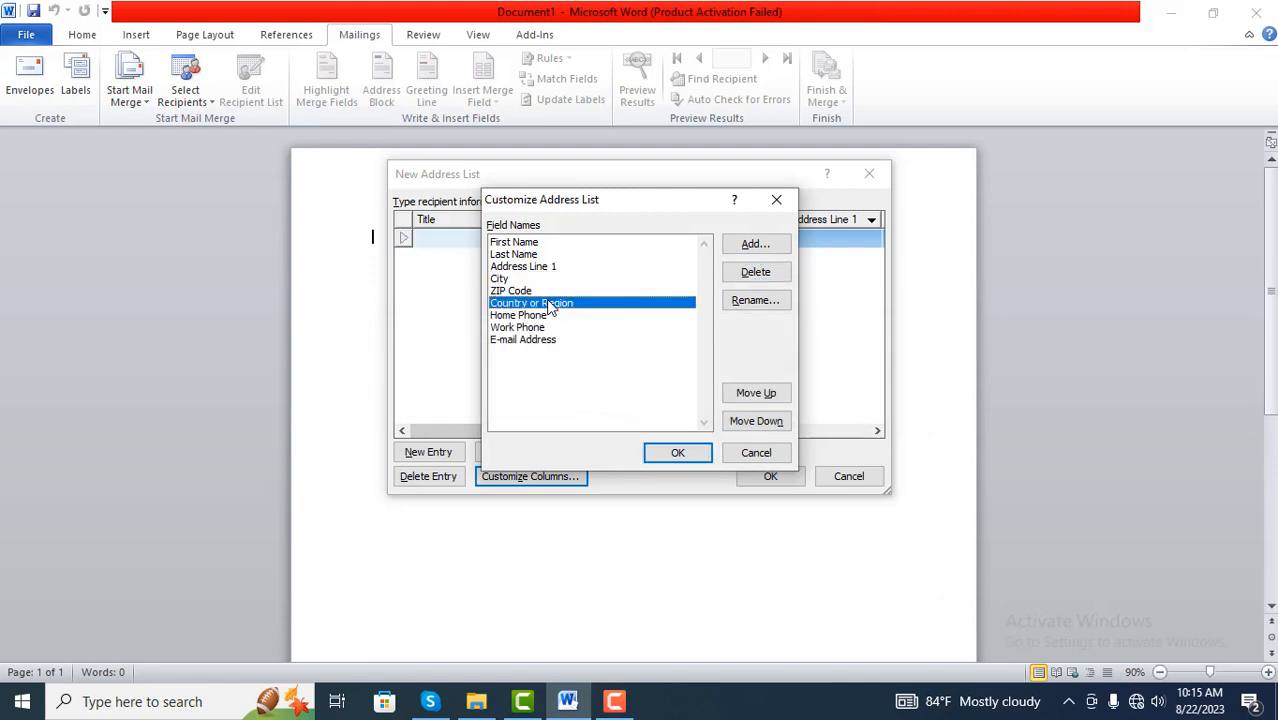
pyautogui.click(755, 272)
pyautogui.click(608, 401)
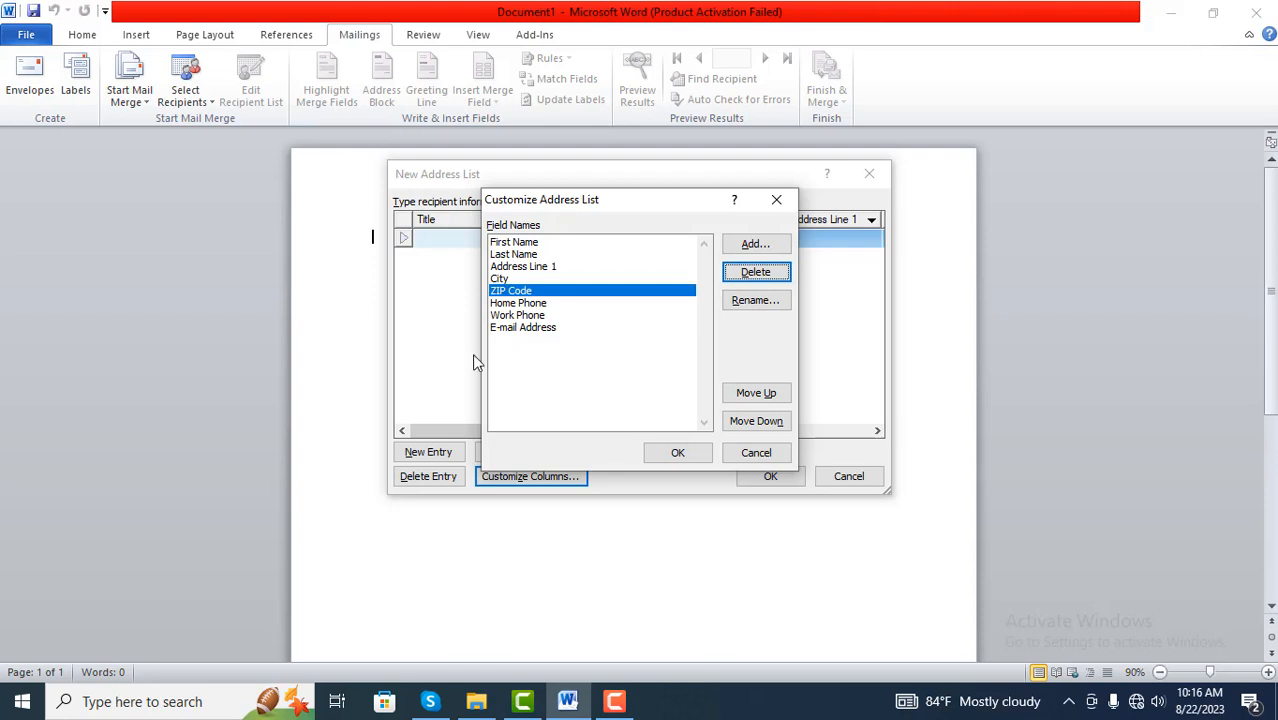
pyautogui.click(525, 302)
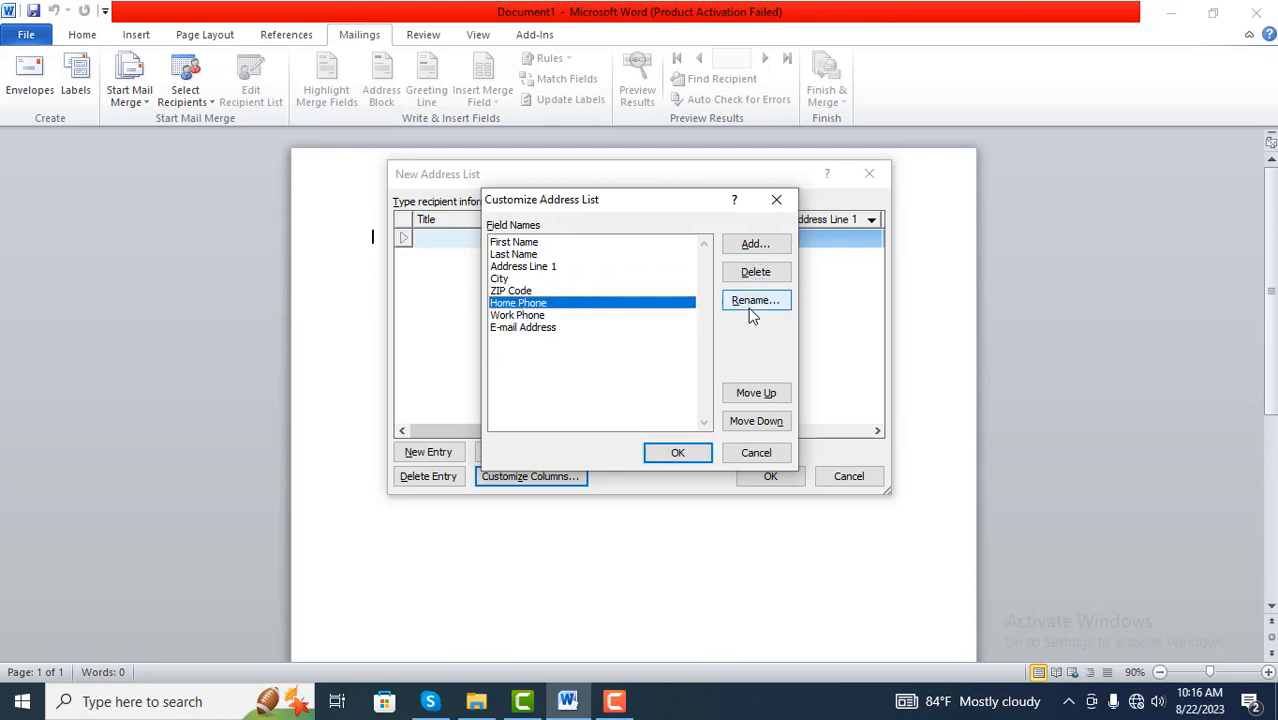
pyautogui.click(756, 272)
pyautogui.click(600, 403)
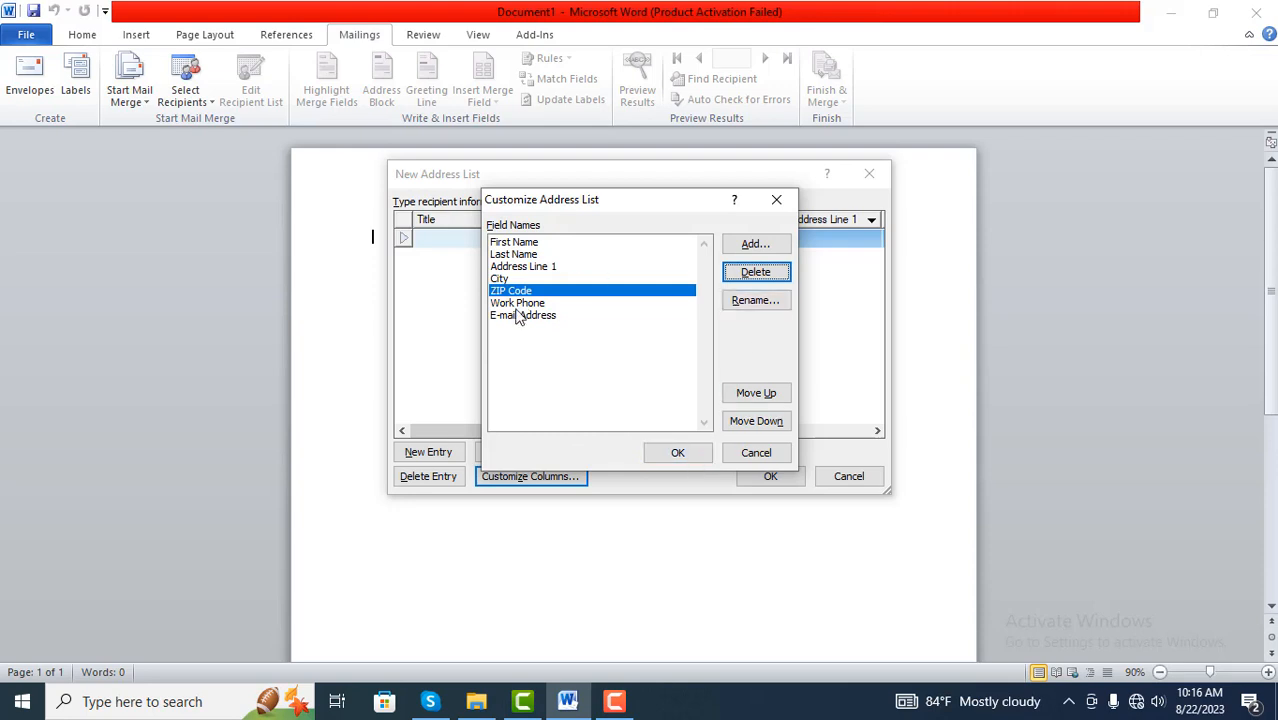
pyautogui.click(757, 245)
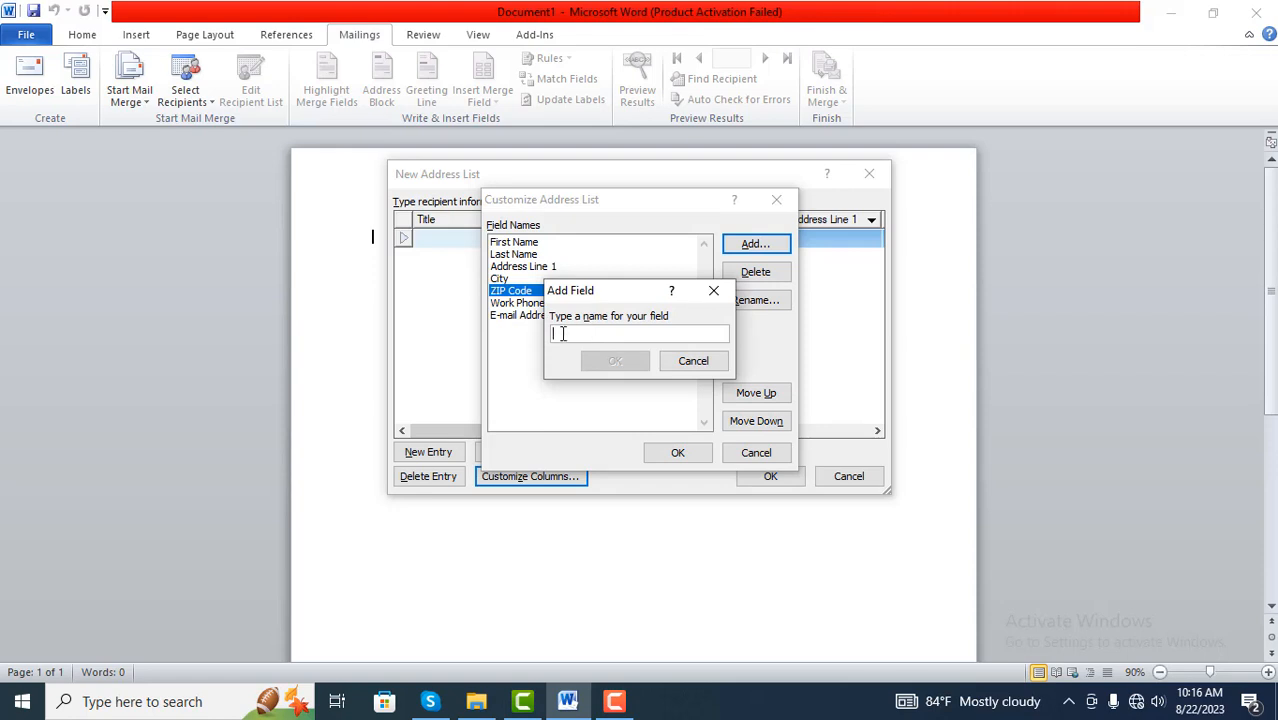
pyautogui.click(712, 292)
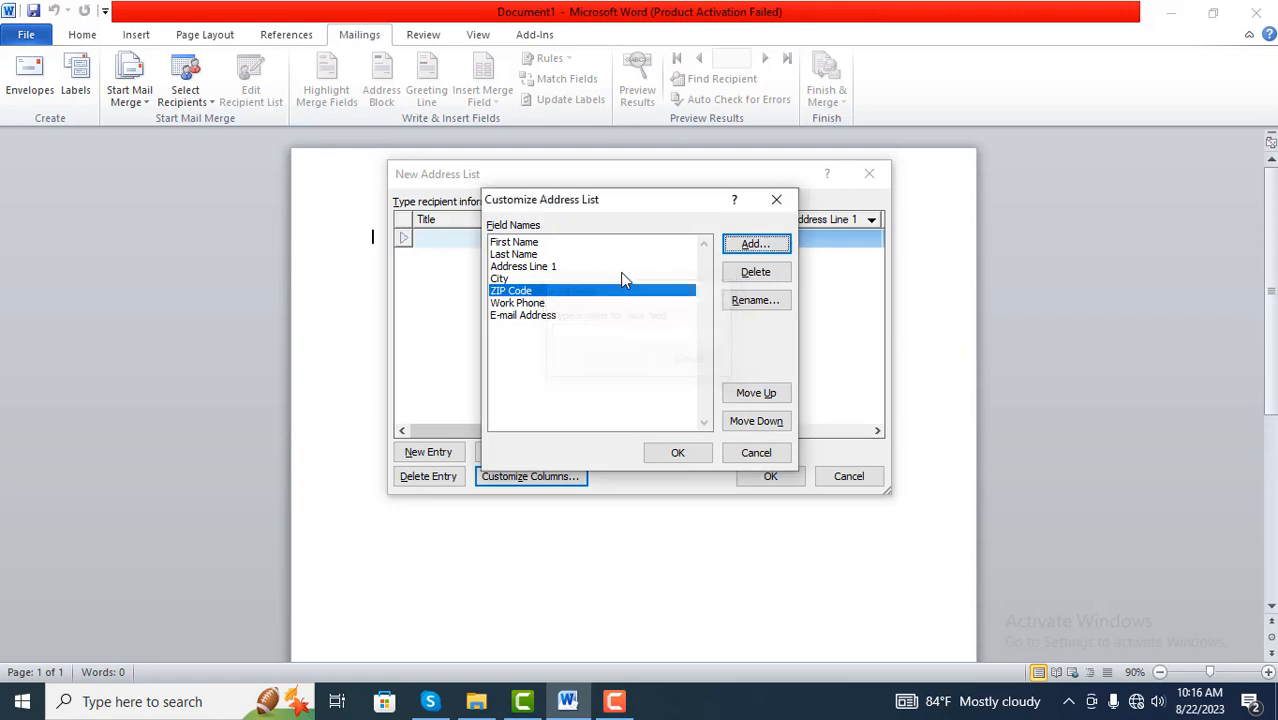
pyautogui.click(672, 452)
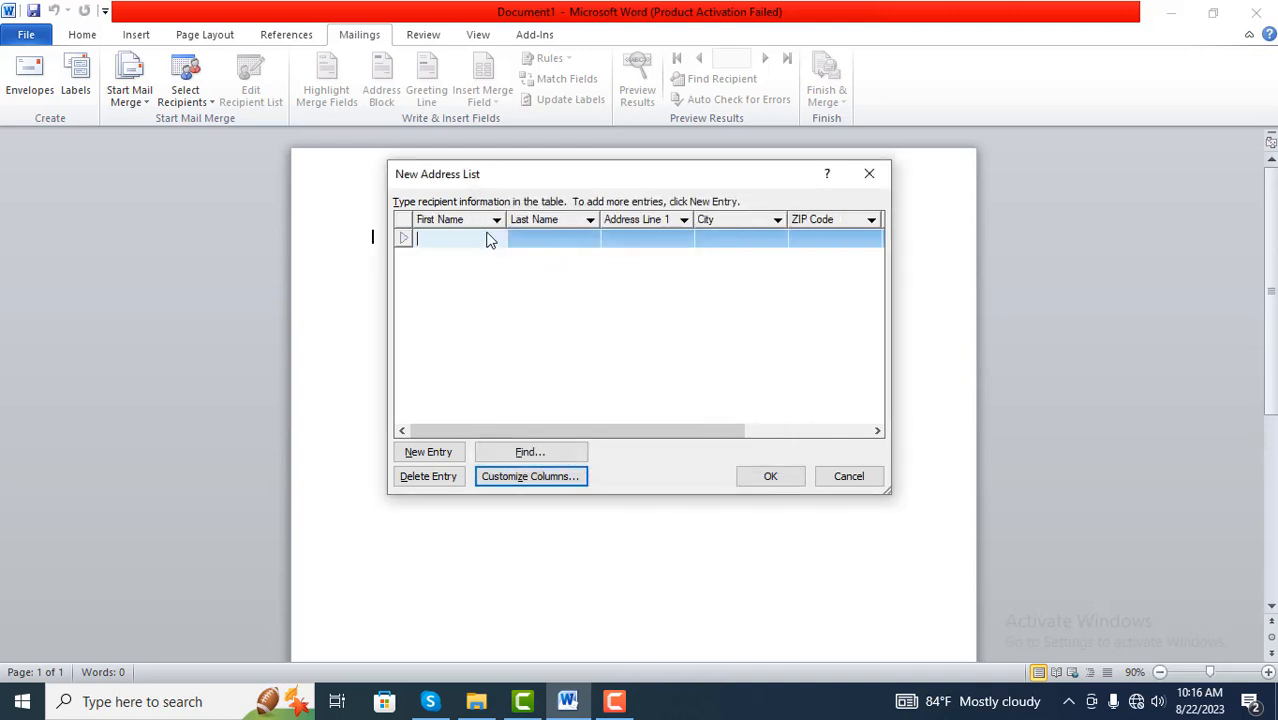
# Add new recipient entries to the address list.
pyautogui.moveTo(531, 437); pyautogui.dragTo(397, 399)
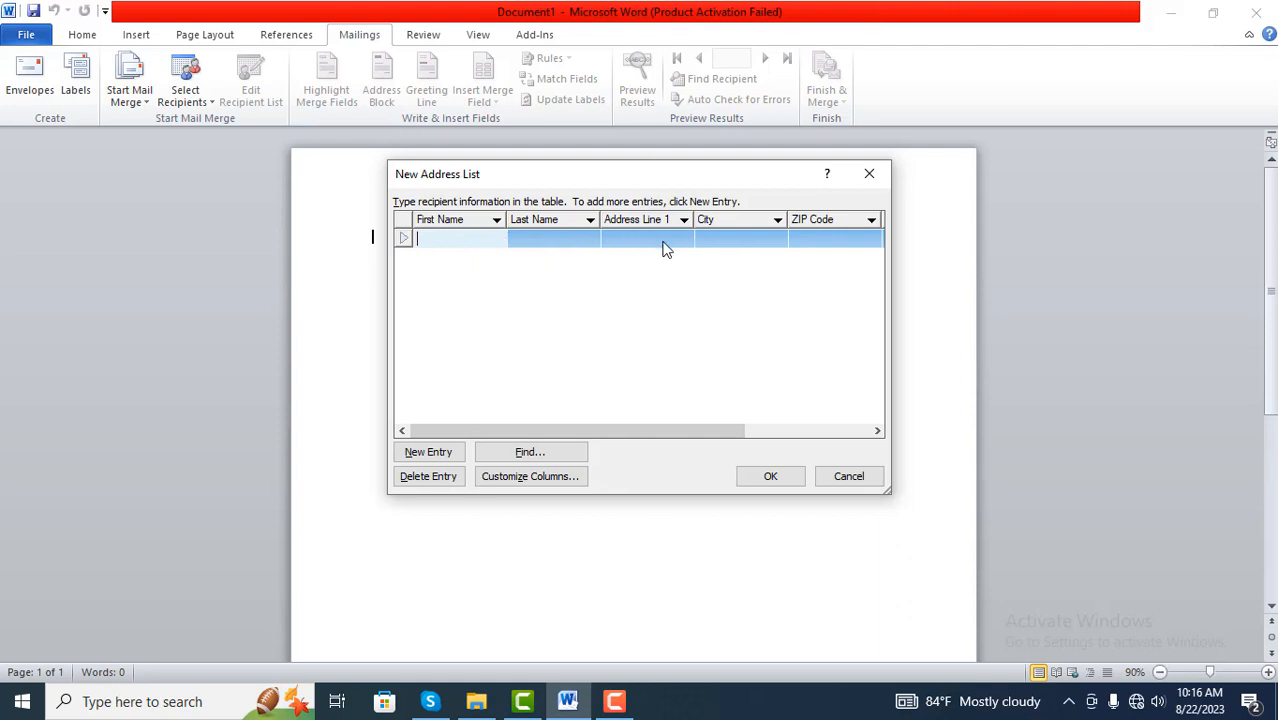
pyautogui.moveTo(622, 431); pyautogui.dragTo(745, 421)
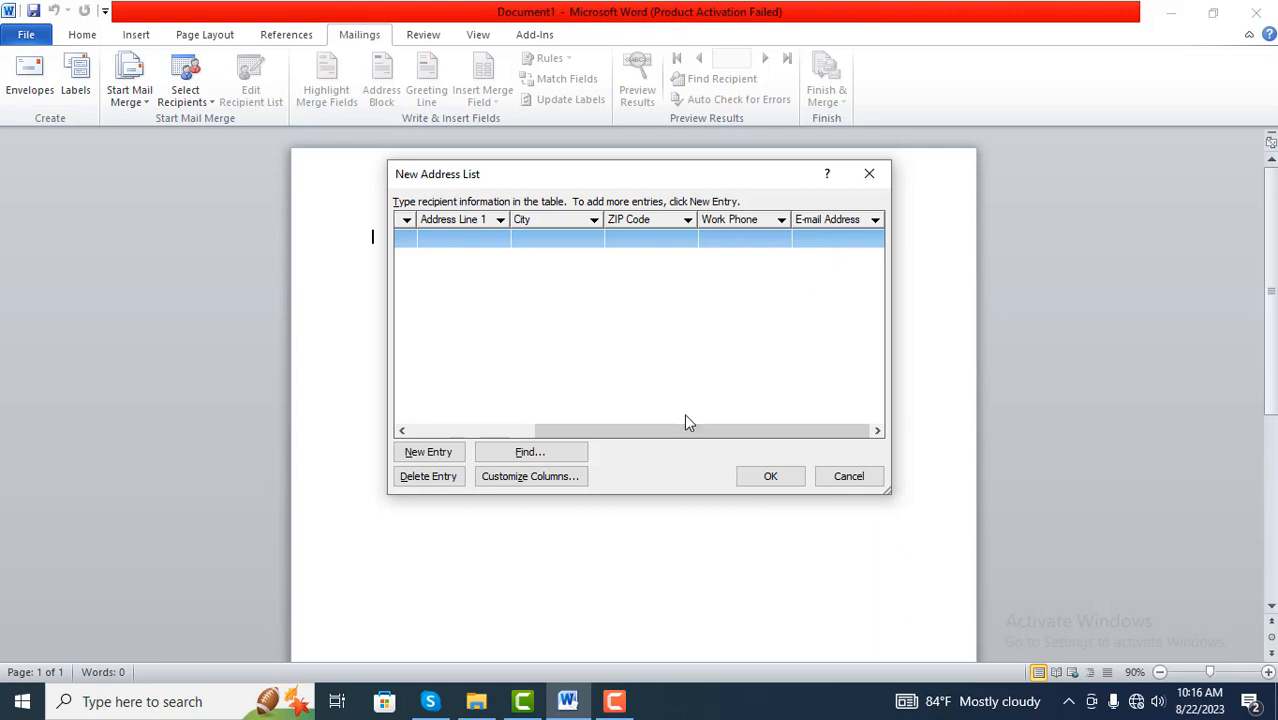
pyautogui.moveTo(765, 434); pyautogui.dragTo(528, 448)
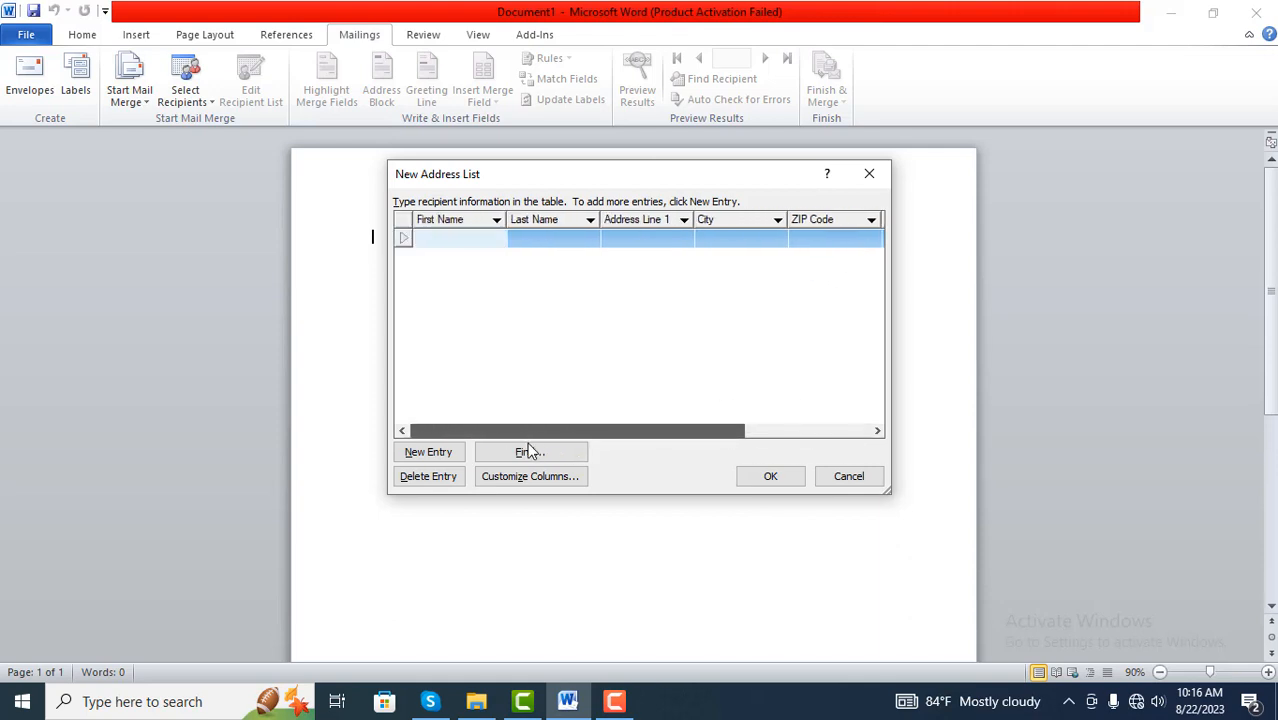
pyautogui.click(448, 456)
pyautogui.click(448, 456)
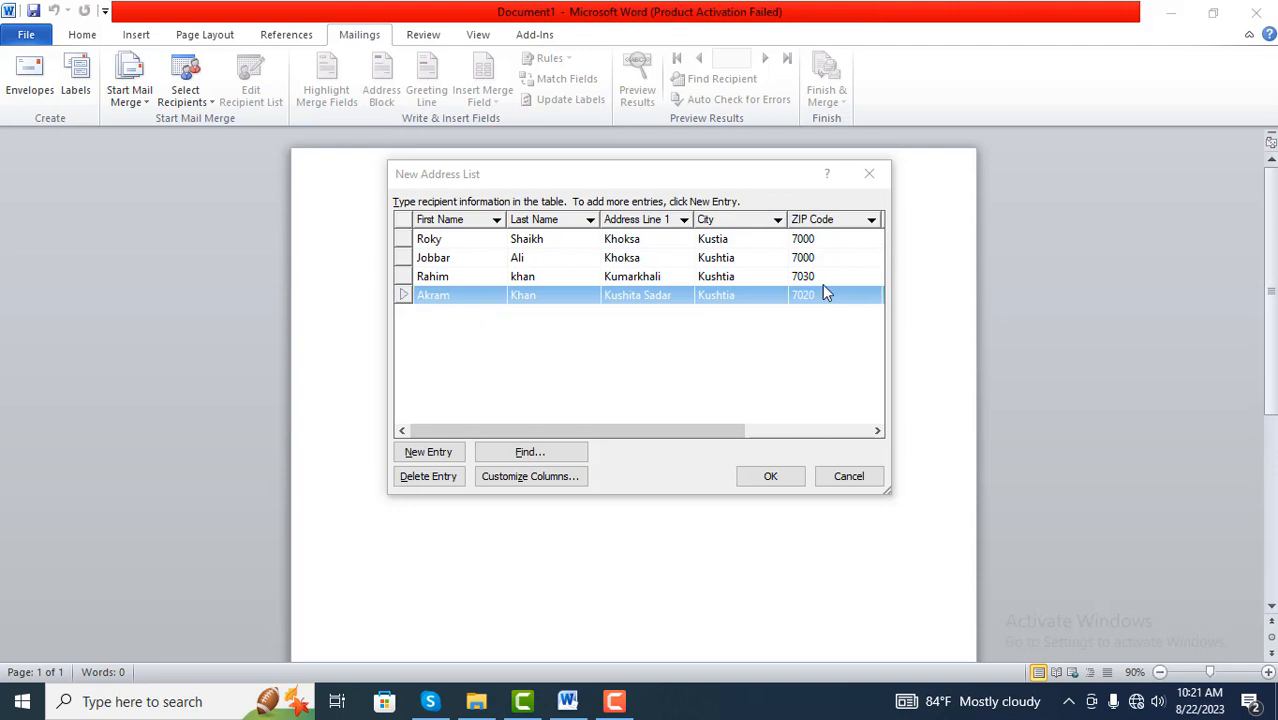
# Finish the recipient list and save it in the Documents folder under the file name mail.
pyautogui.moveTo(562, 432); pyautogui.dragTo(498, 395)
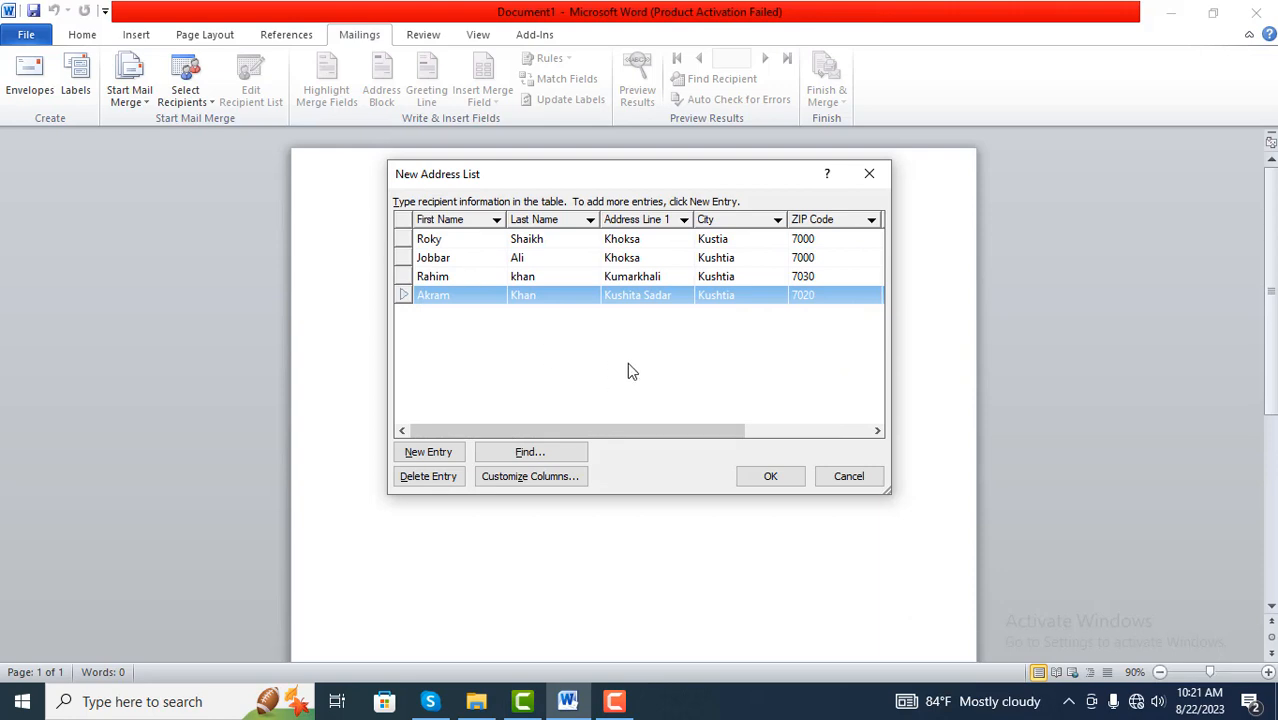
pyautogui.click(770, 477)
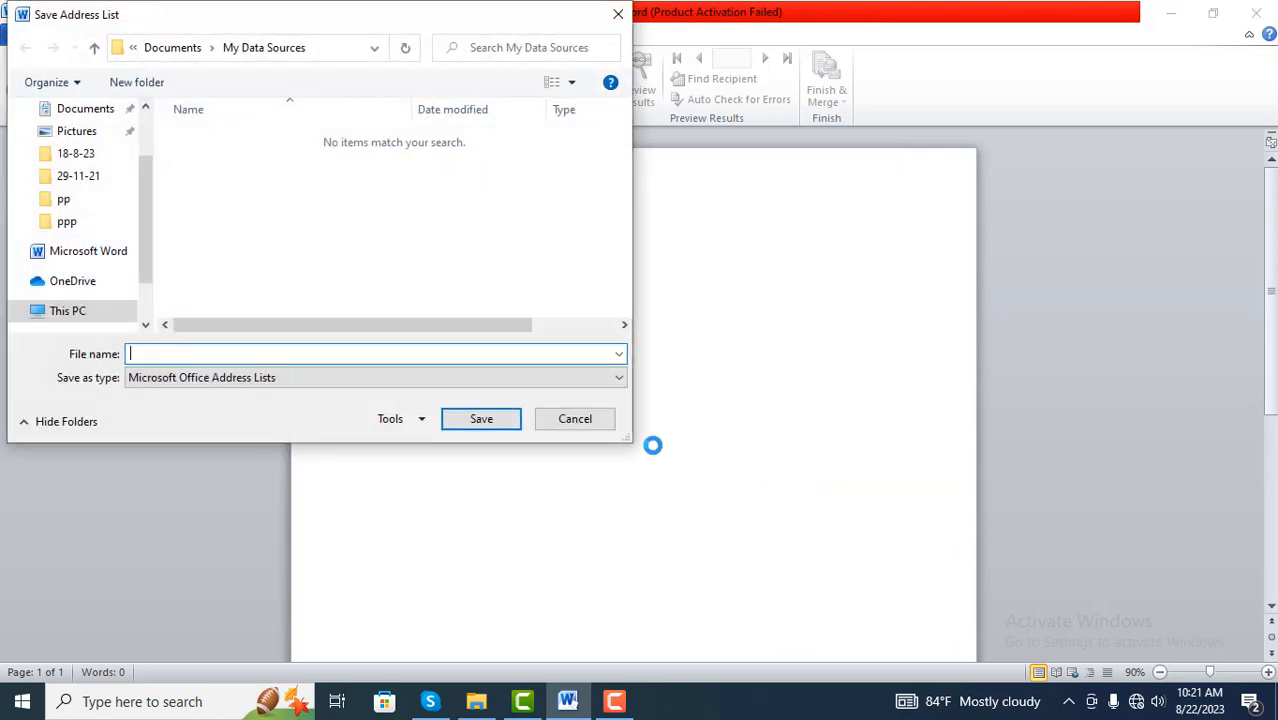
pyautogui.scroll(3, 143, 194)
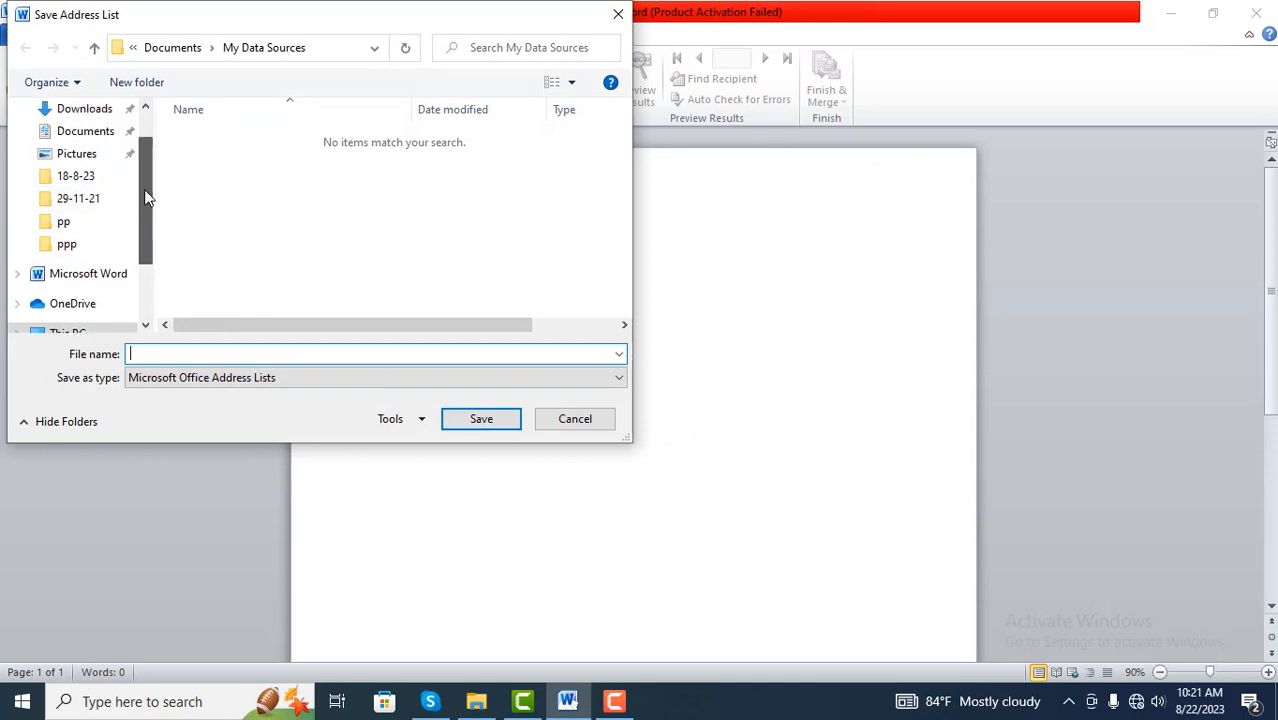
pyautogui.scroll(-4, 143, 237)
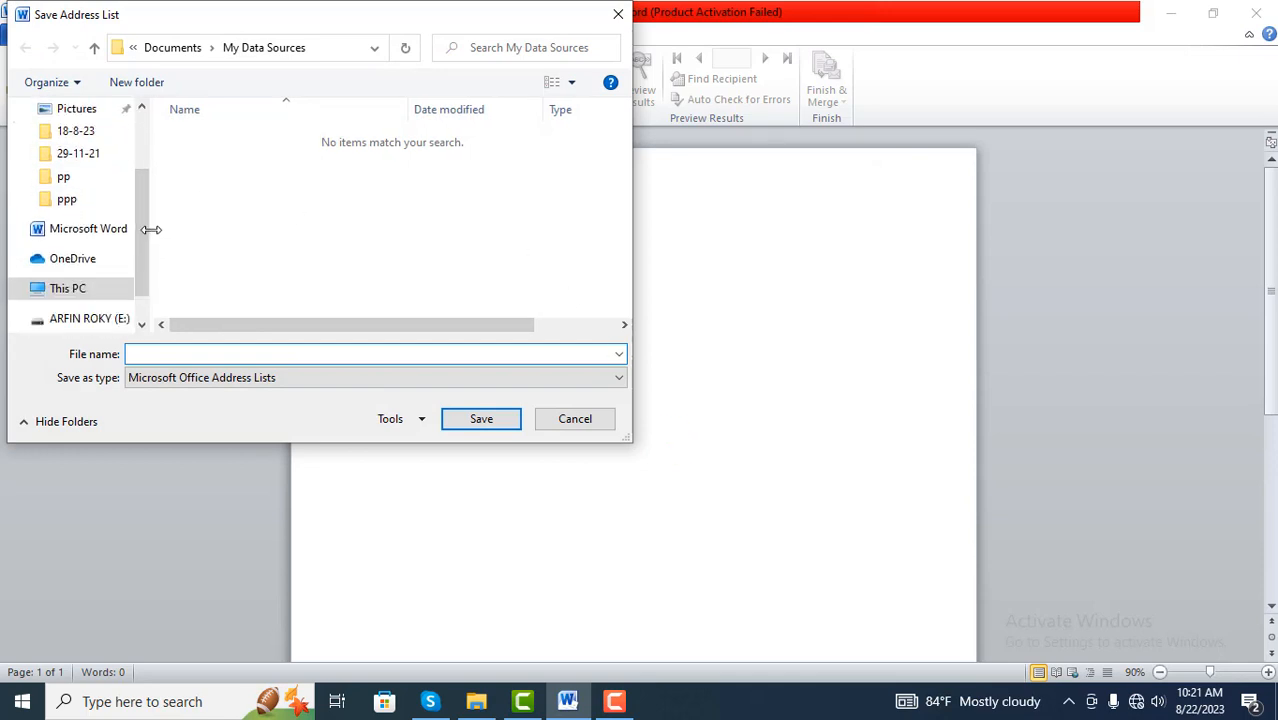
pyautogui.moveTo(144, 232); pyautogui.dragTo(143, 171)
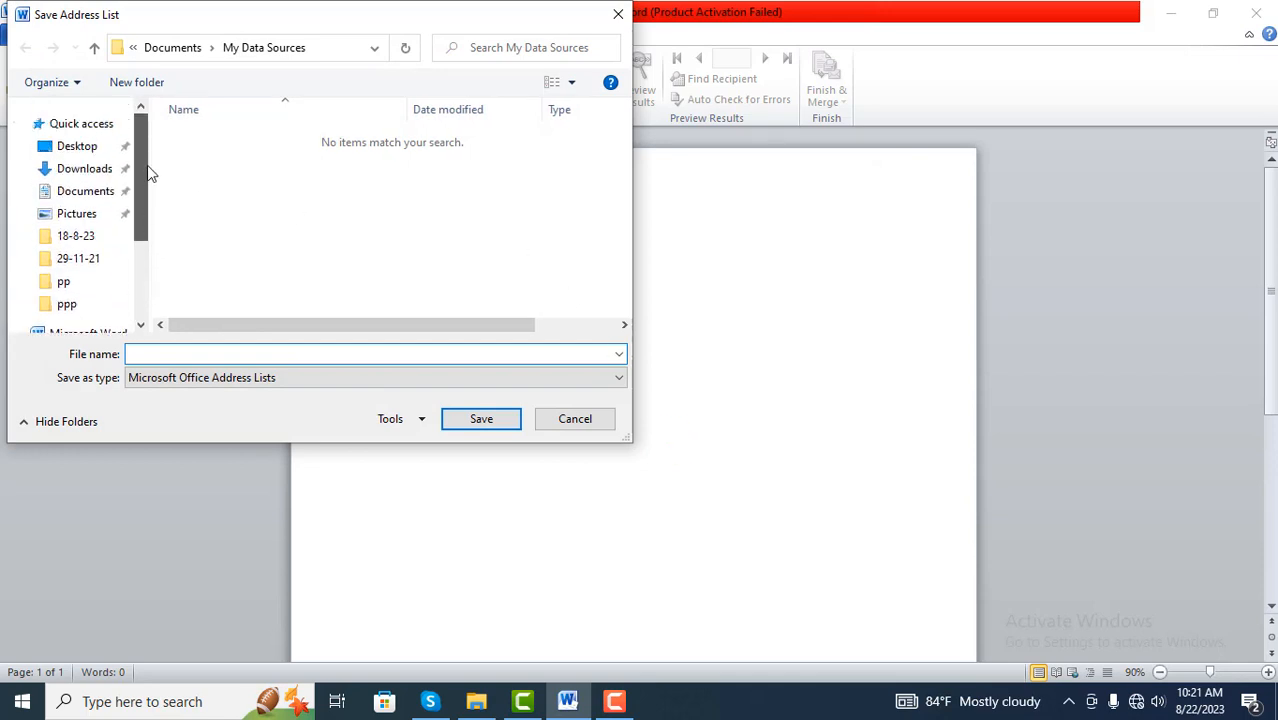
pyautogui.click(88, 193)
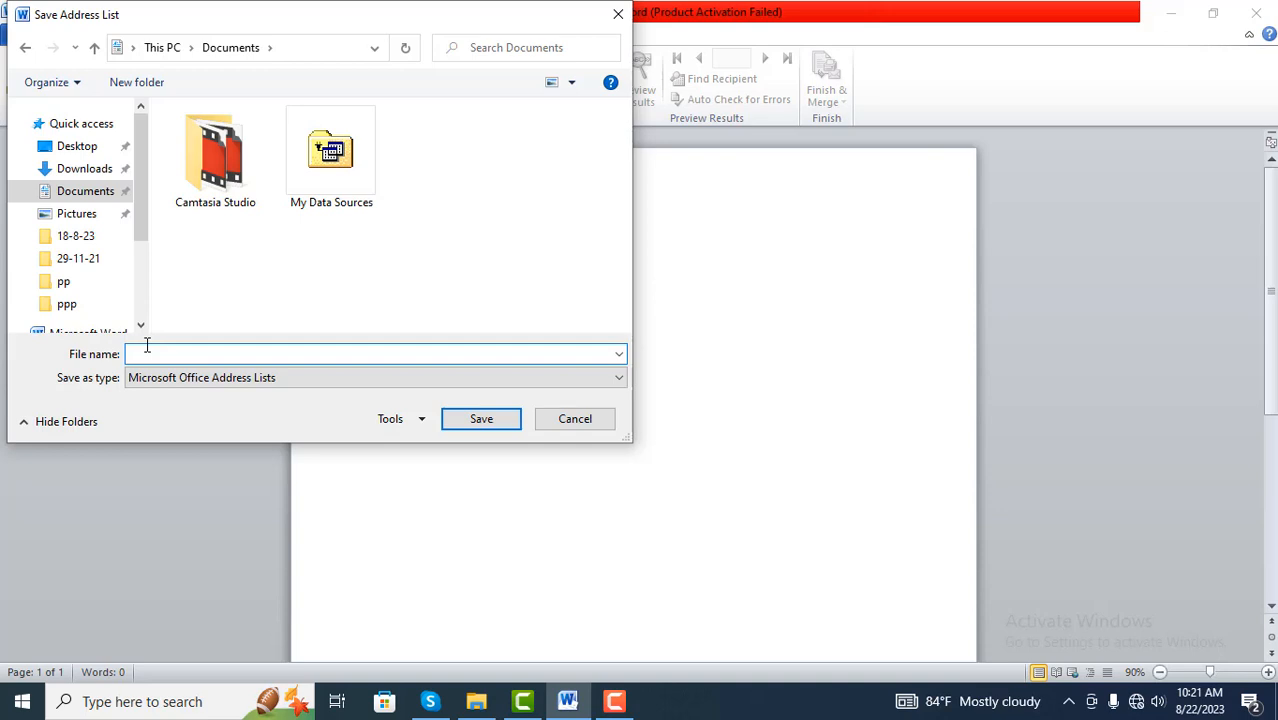
pyautogui.write('mail')
pyautogui.click(481, 419)
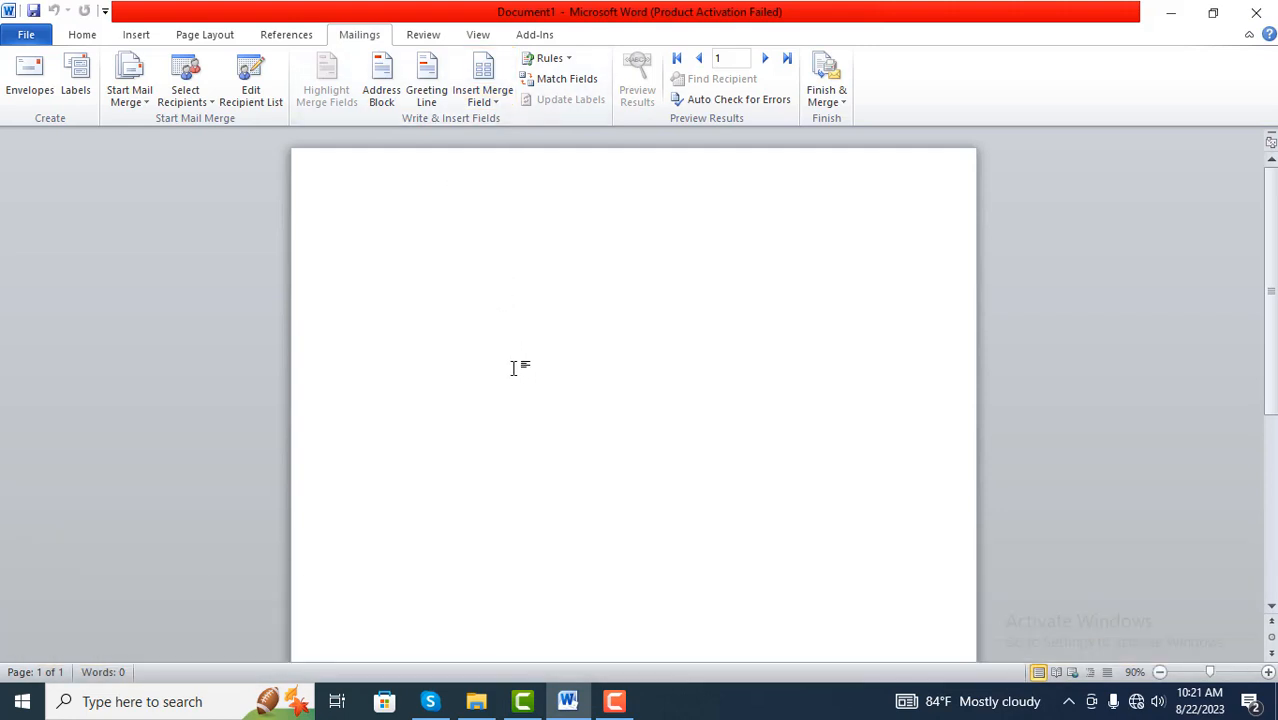
# Create a new blank document and attach the existing recipient list named mail from the Documents folder.
pyautogui.hotkey('ctrl', 'n')
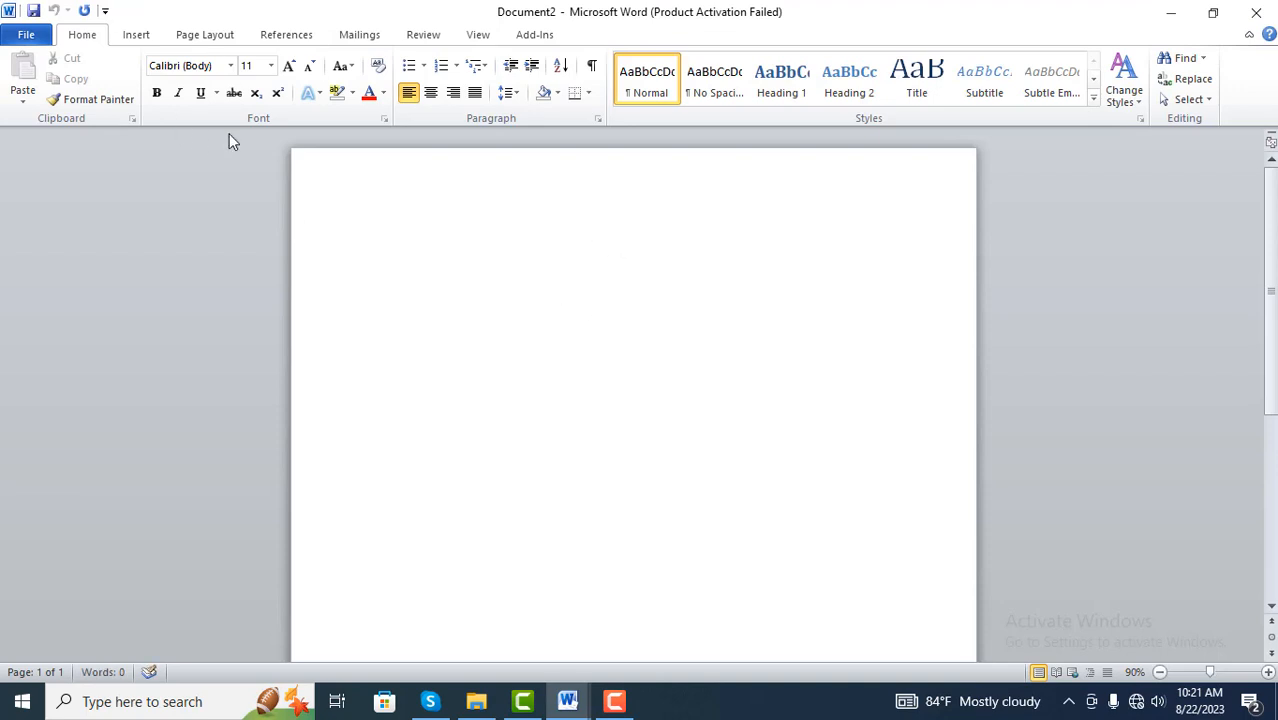
pyautogui.click(361, 36)
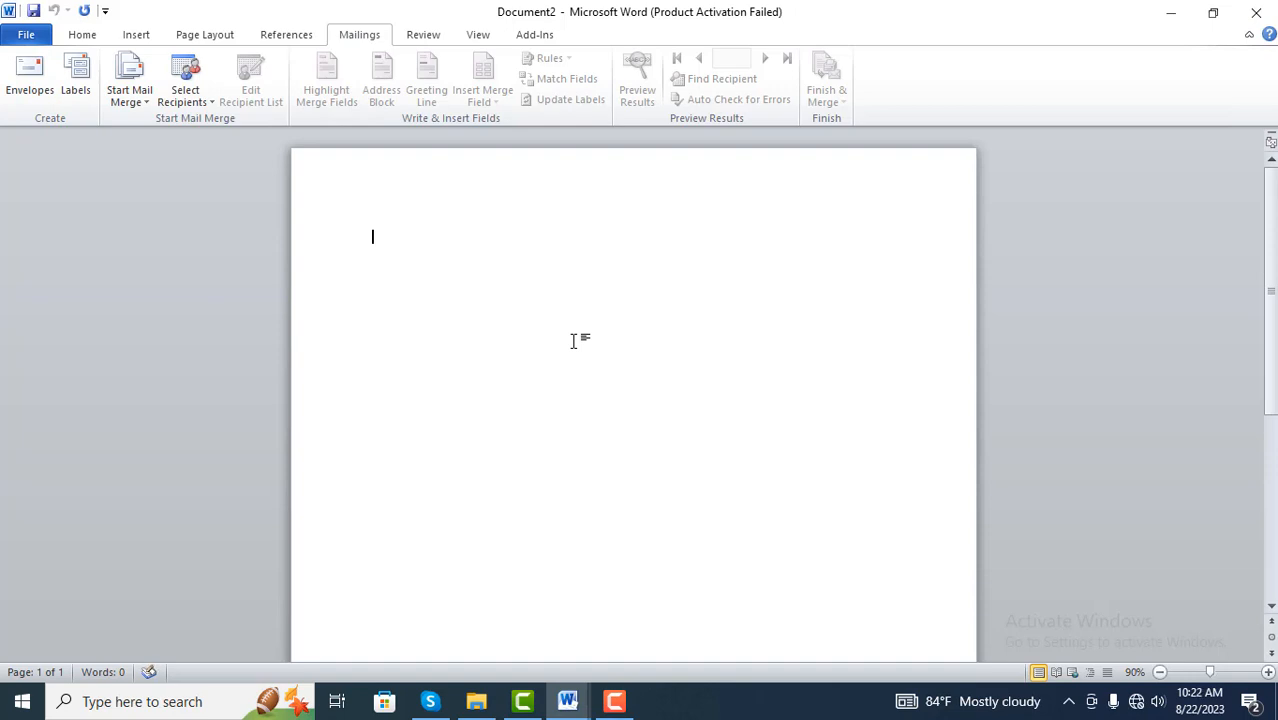
pyautogui.click(190, 101)
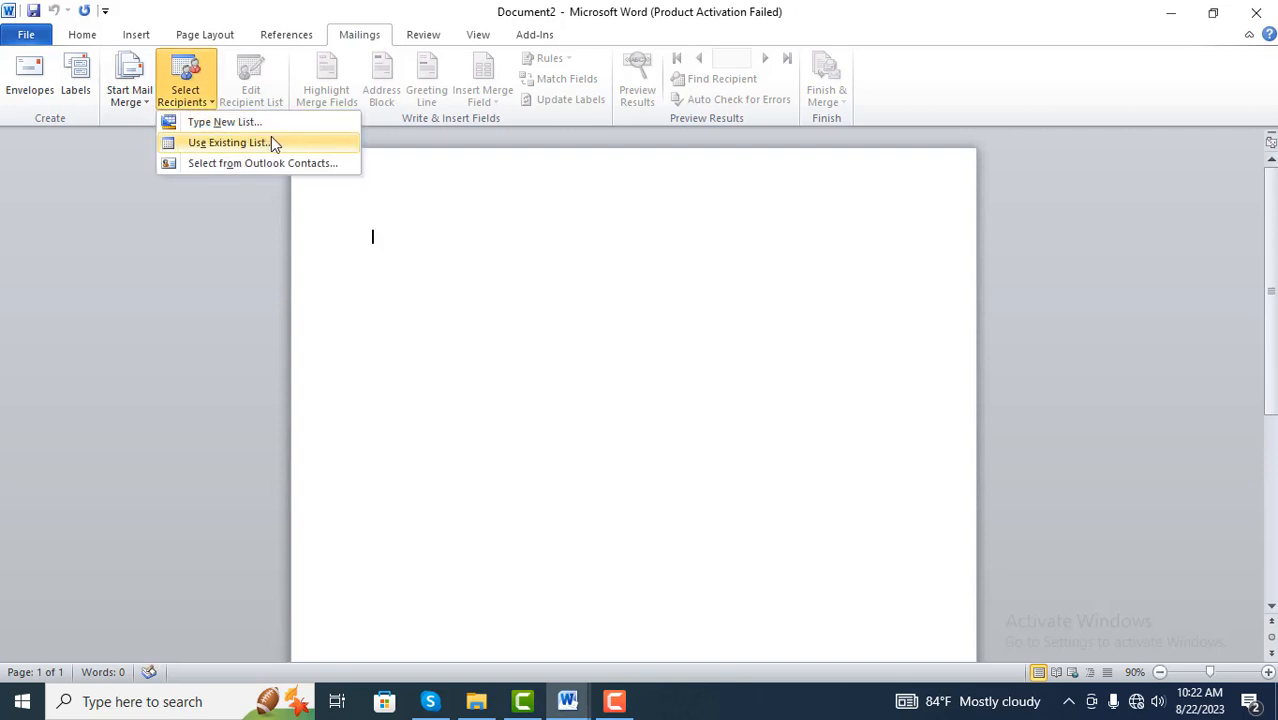
pyautogui.click(212, 148)
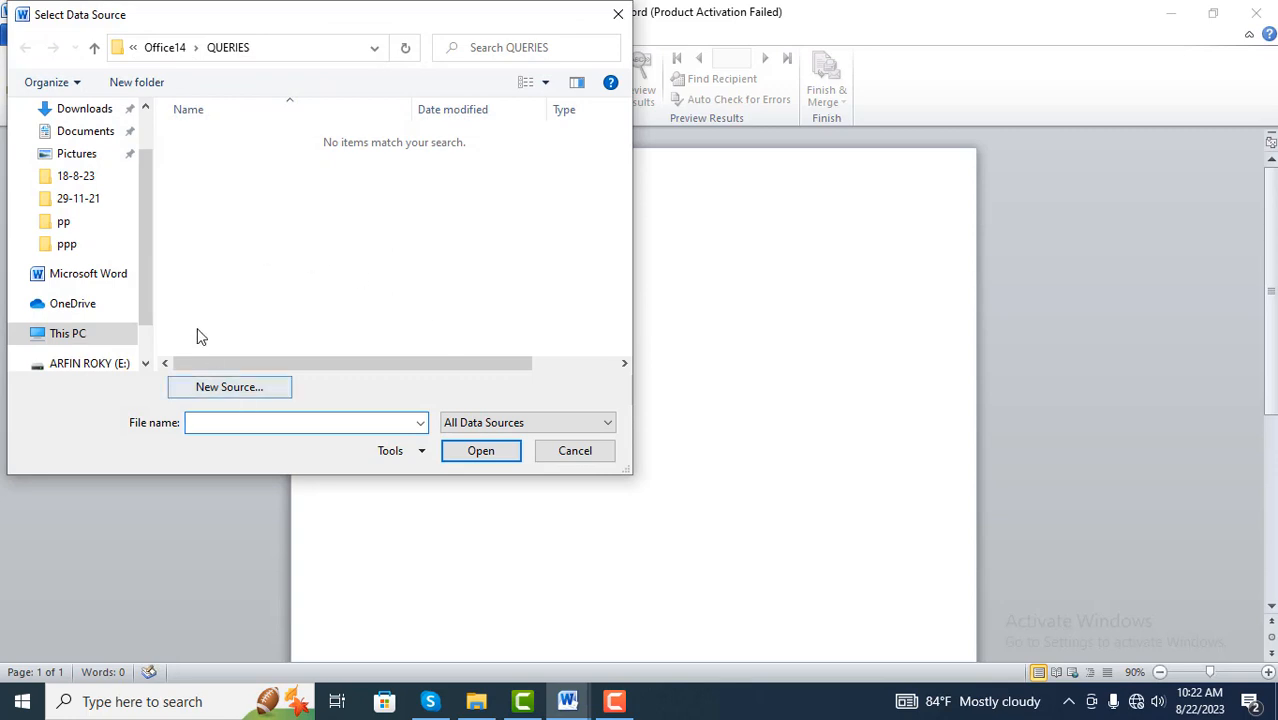
pyautogui.click(86, 133)
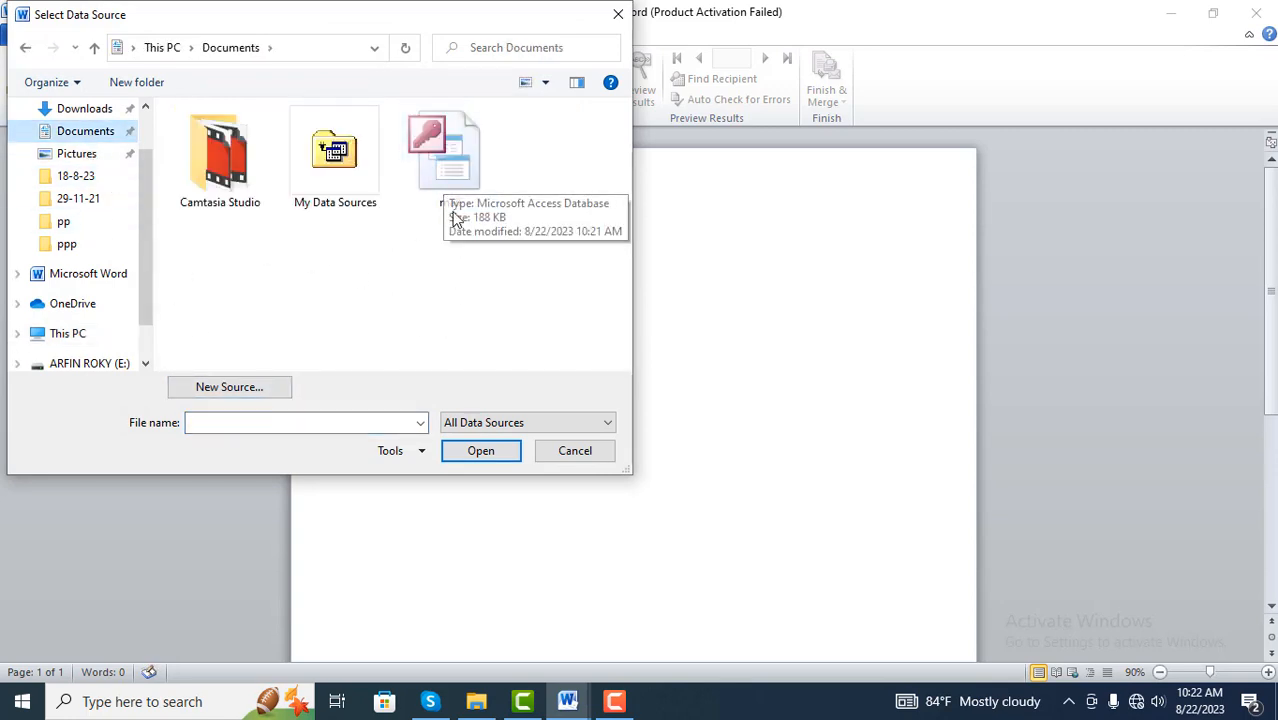
pyautogui.click(452, 178)
pyautogui.click(511, 455)
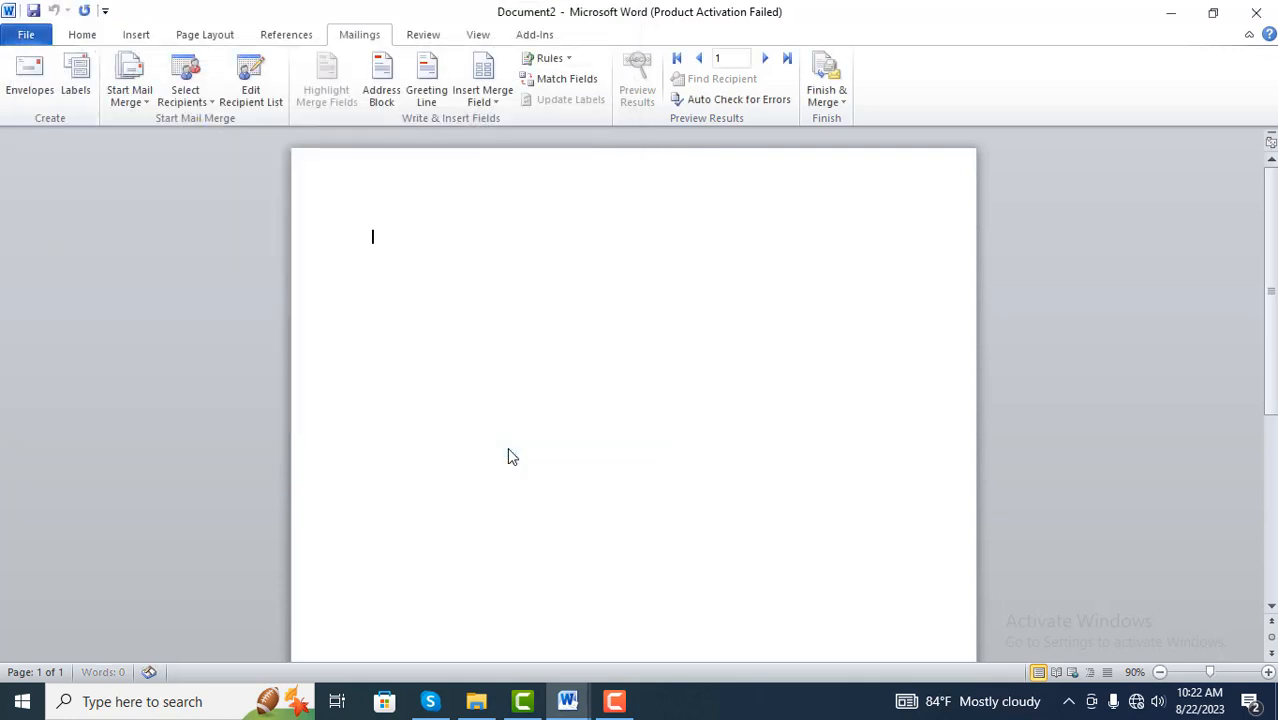
# Insert the First_Name and Last_Name merge fields side by side on the document's first line.
pyautogui.click(500, 108)
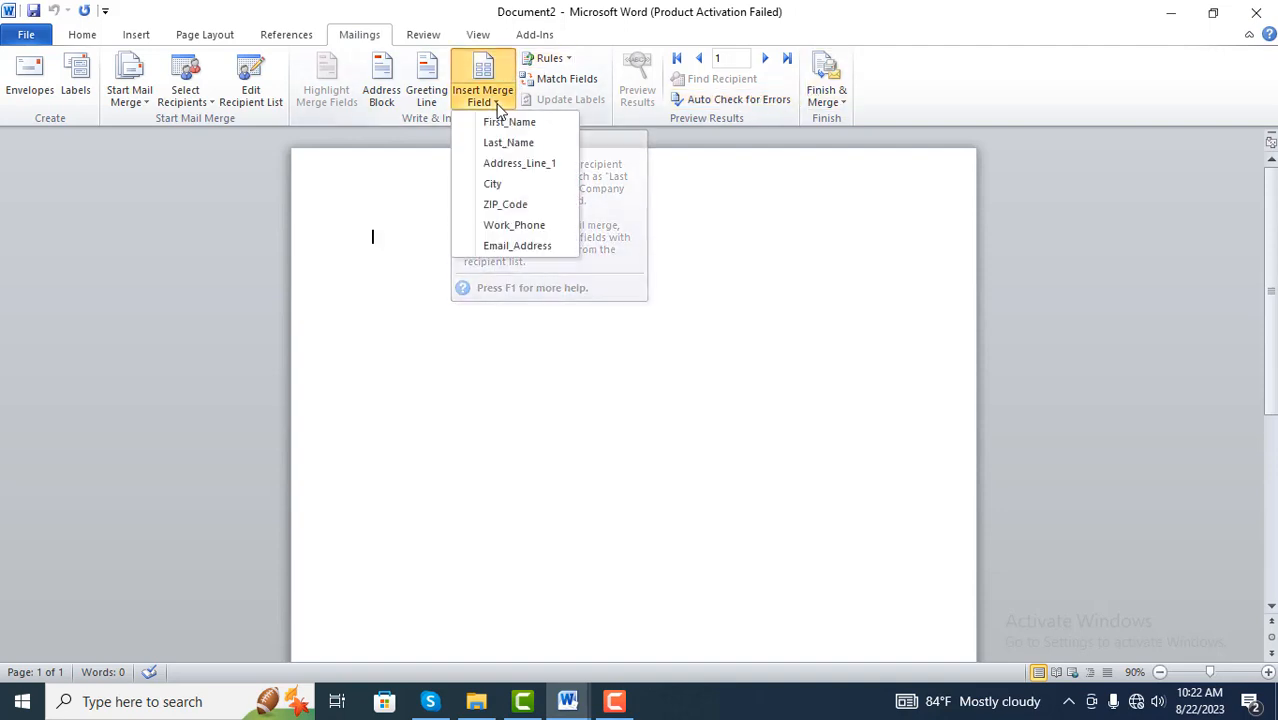
pyautogui.click(516, 126)
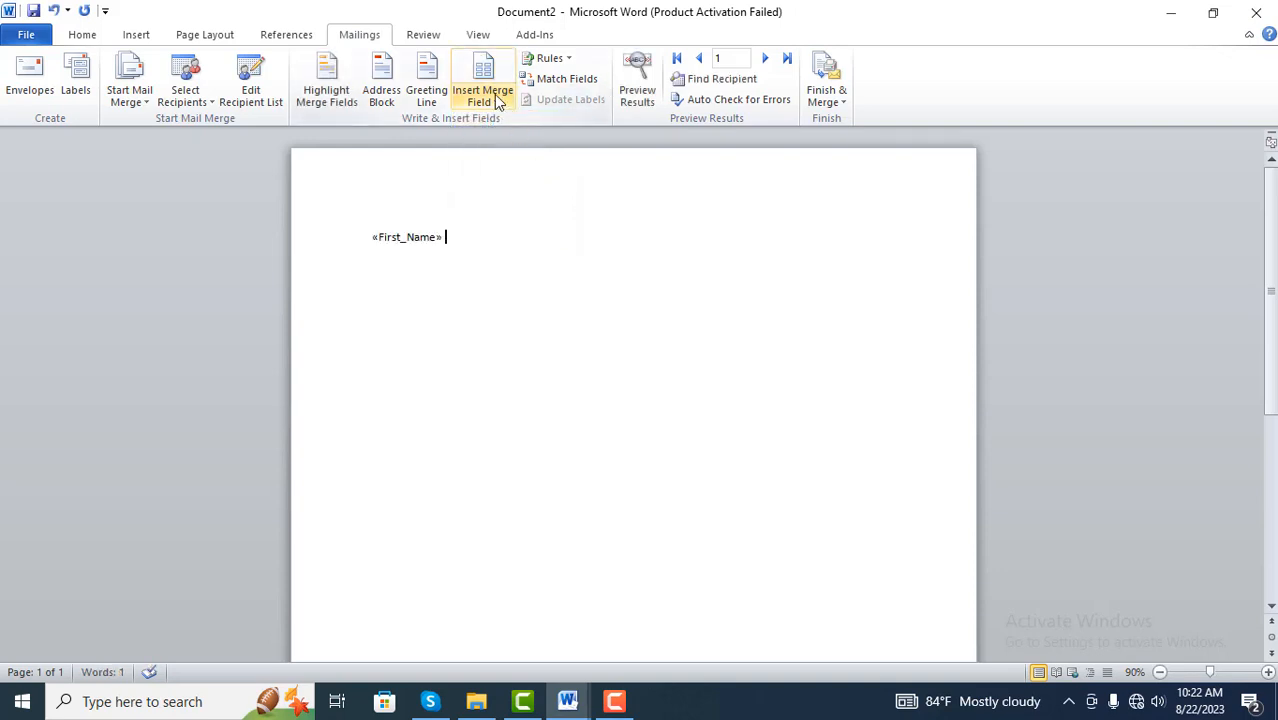
pyautogui.click(488, 100)
pyautogui.click(508, 143)
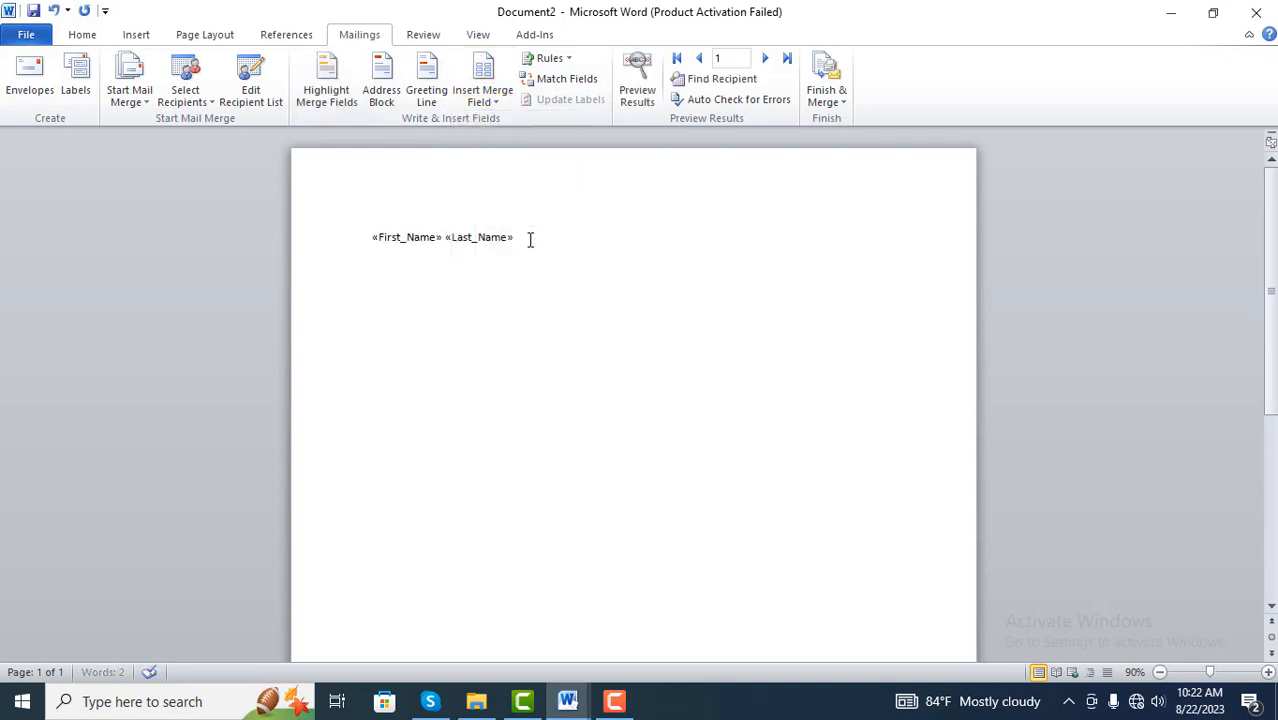
pyautogui.press('Return')
# Insert the Address_Line_1, City and ZIP_Code merge fields on separate lines below the name fields.
pyautogui.click(485, 98)
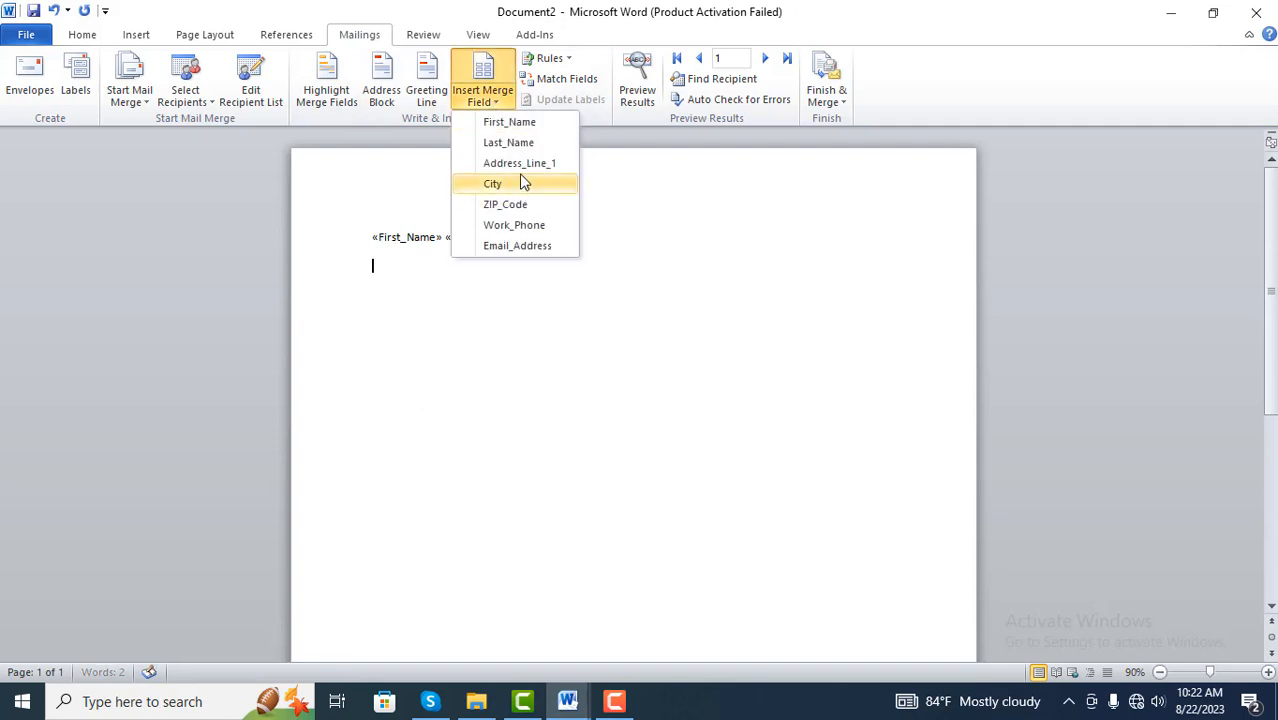
pyautogui.click(519, 163)
pyautogui.press('Return')
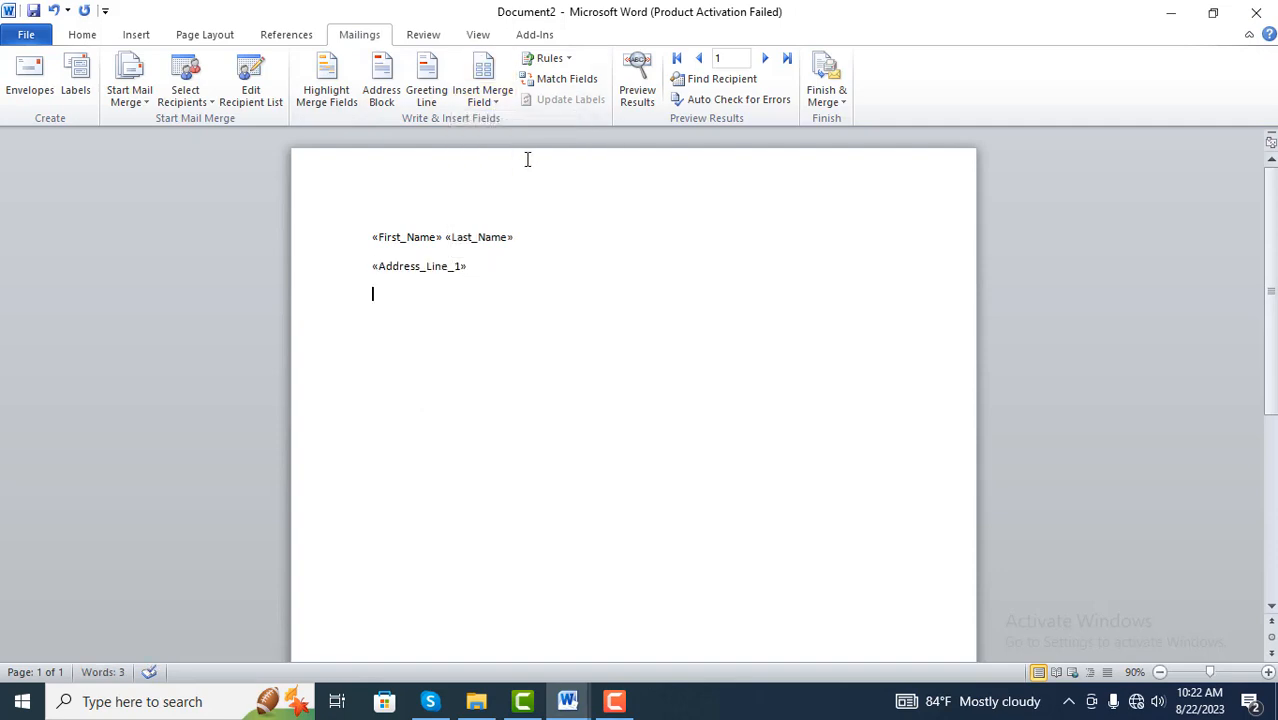
pyautogui.click(486, 100)
pyautogui.click(505, 186)
pyautogui.press('Return')
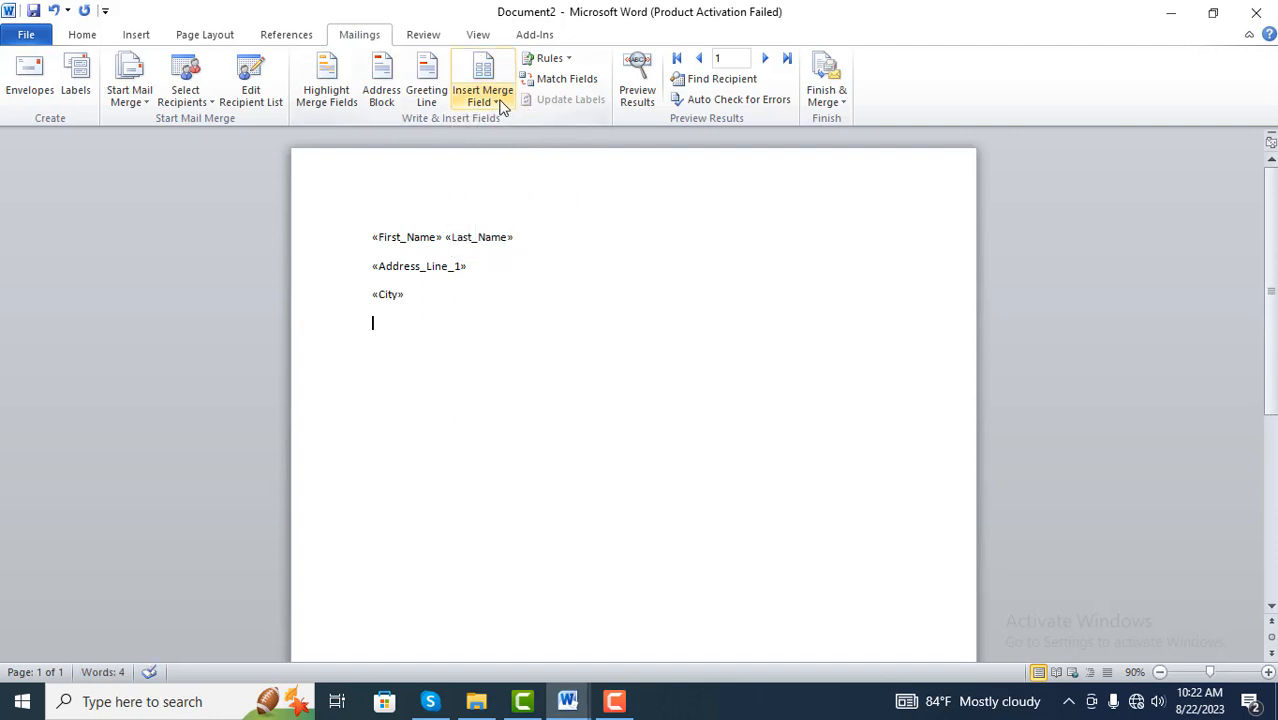
pyautogui.click(484, 100)
pyautogui.click(500, 204)
pyautogui.press('Return')
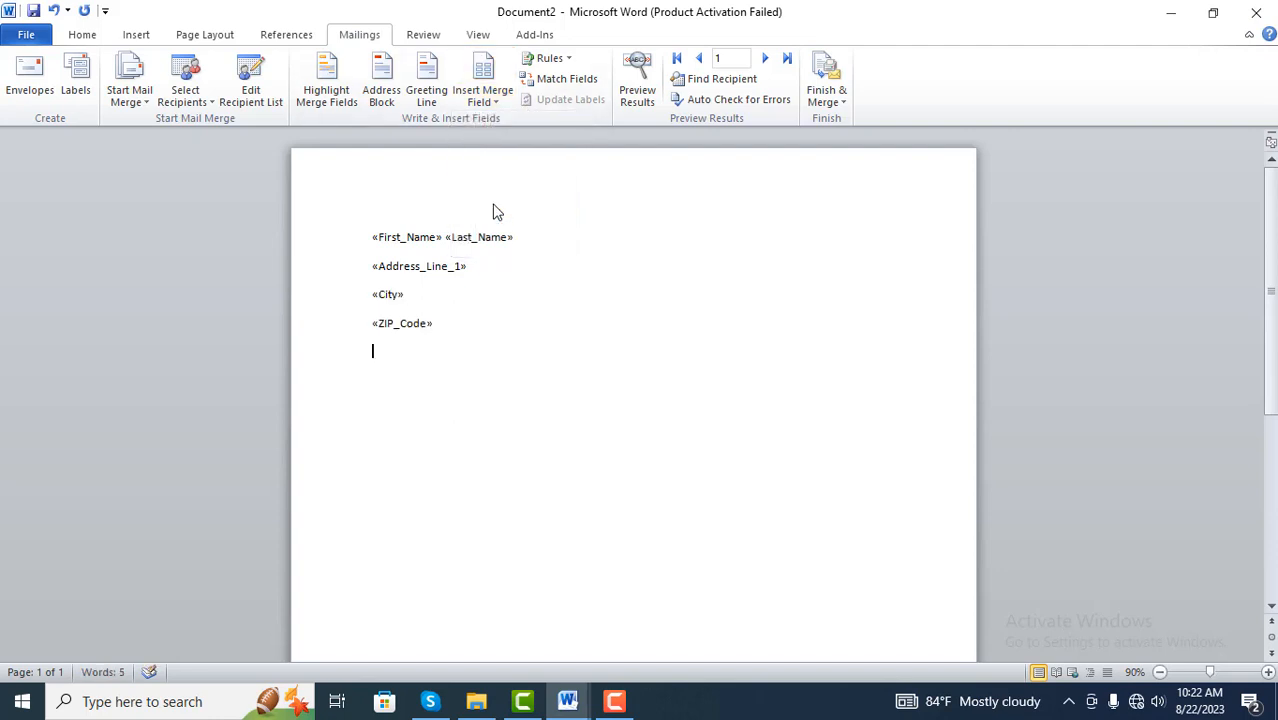
# Insert the Work_Phone and Email_Address merge fields on separate lines below the ZIP code field.
pyautogui.click(490, 100)
pyautogui.click(514, 225)
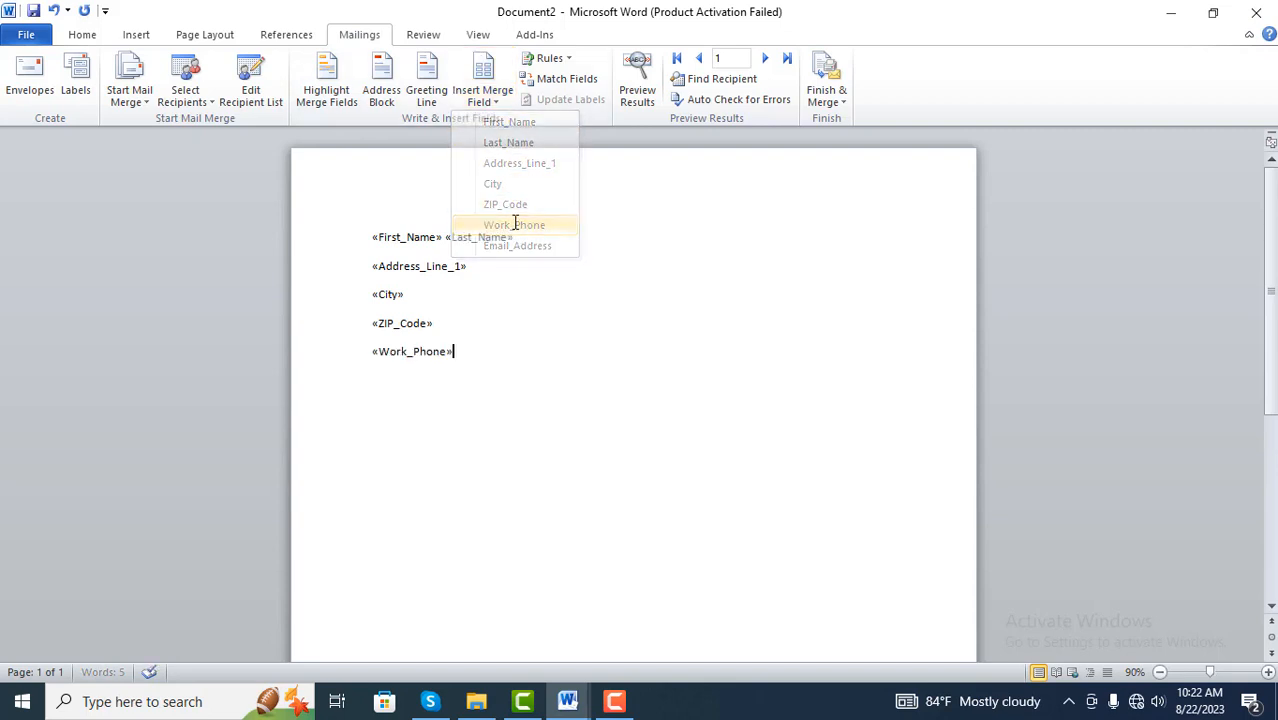
pyautogui.press('Return')
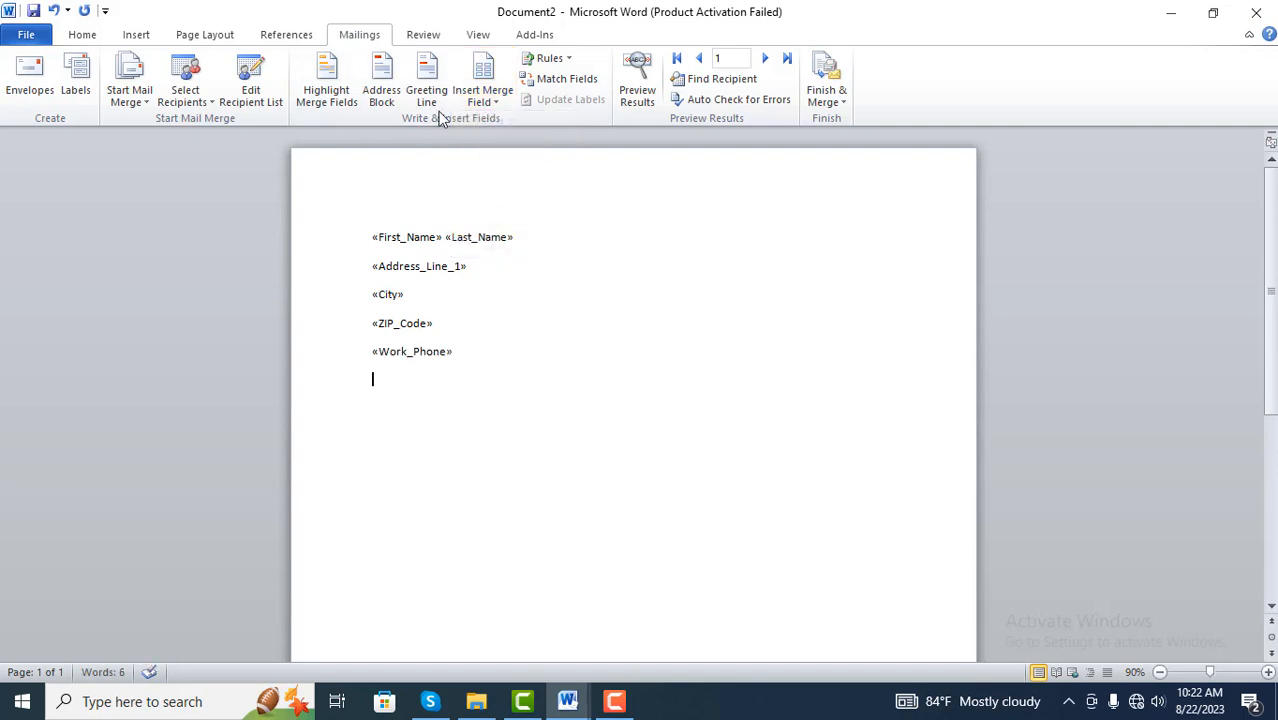
pyautogui.click(488, 100)
pyautogui.click(520, 250)
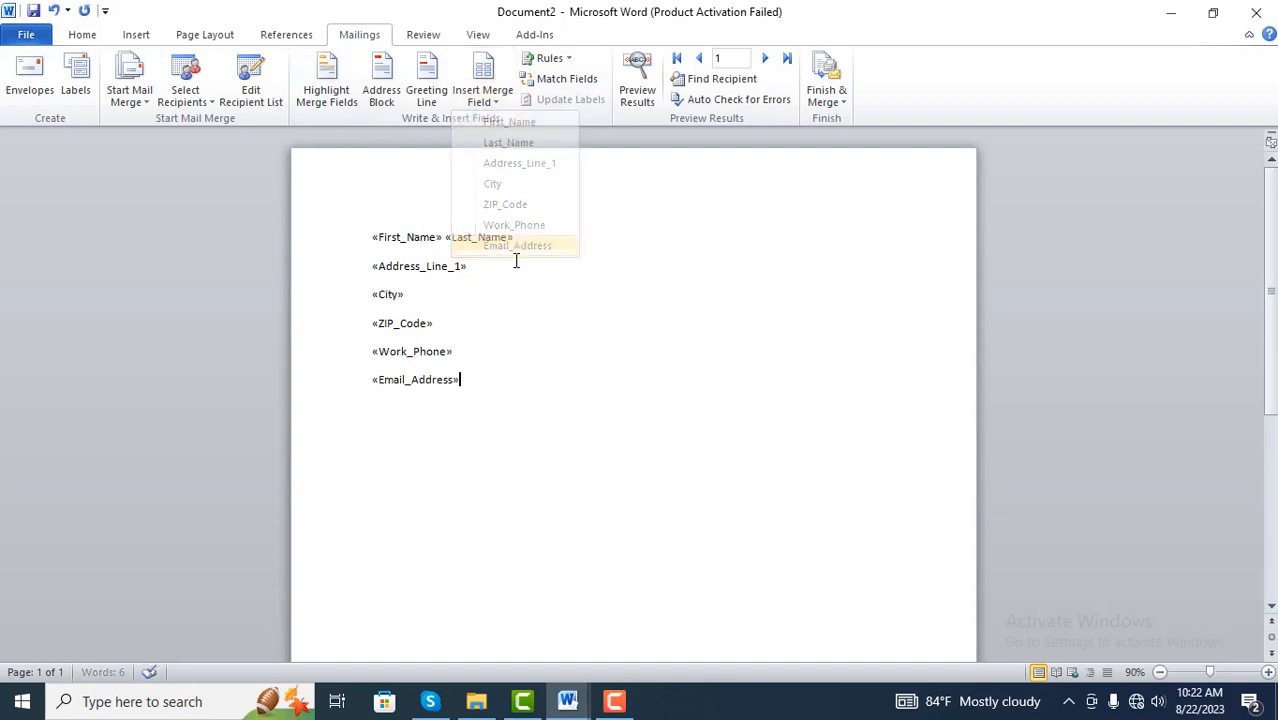
pyautogui.press('Return')
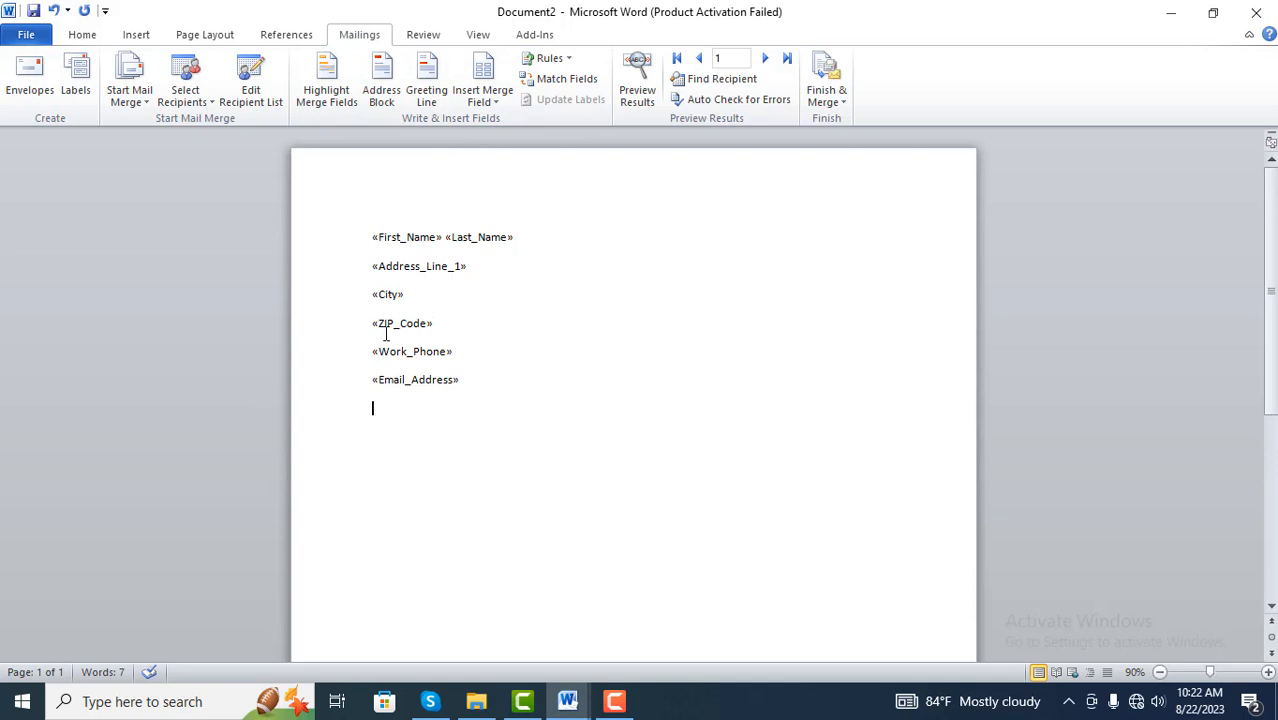
# Write the placeholder body lines Hhghjgj, Ghggu, Gghgug, Ggffghf and hghgh below the email field.
pyautogui.write('Hhghjgj')
pyautogui.press('Return')
pyautogui.write('ghggu')
pyautogui.press('Return')
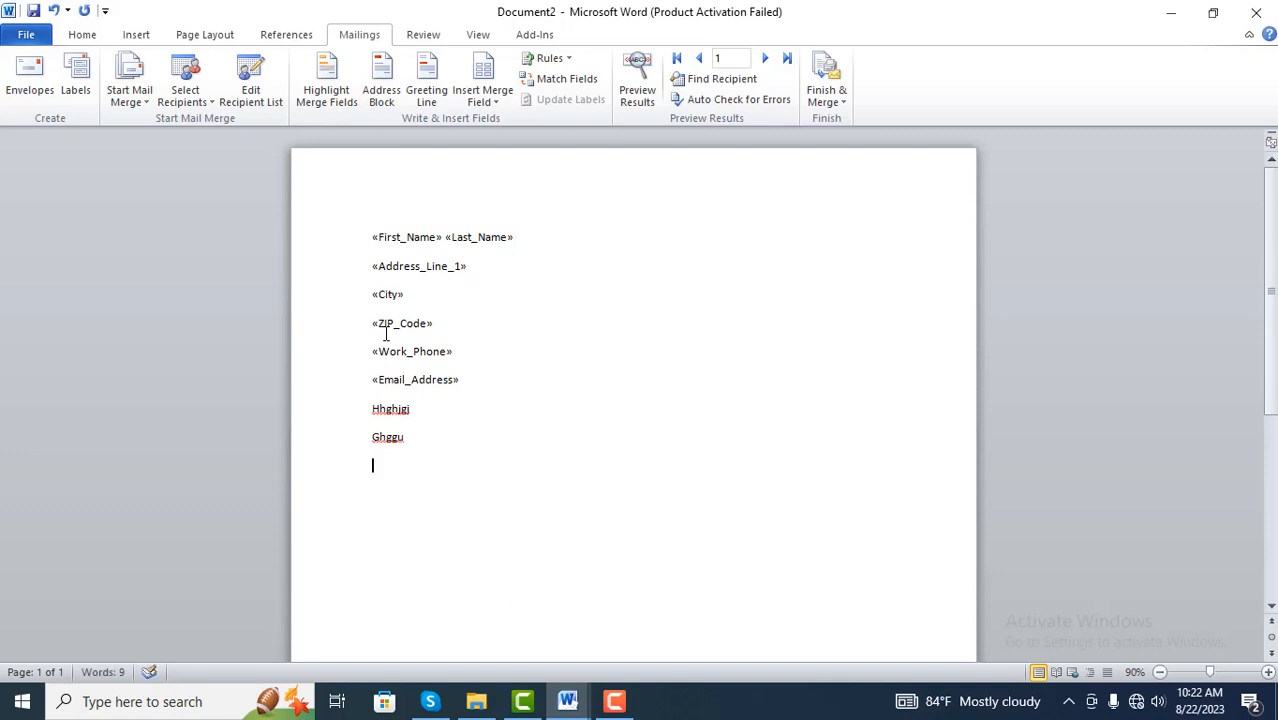
pyautogui.write('gghgug')
pyautogui.press('Return')
pyautogui.write('ggffghf')
pyautogui.press('Return')
pyautogui.write('hghgh')
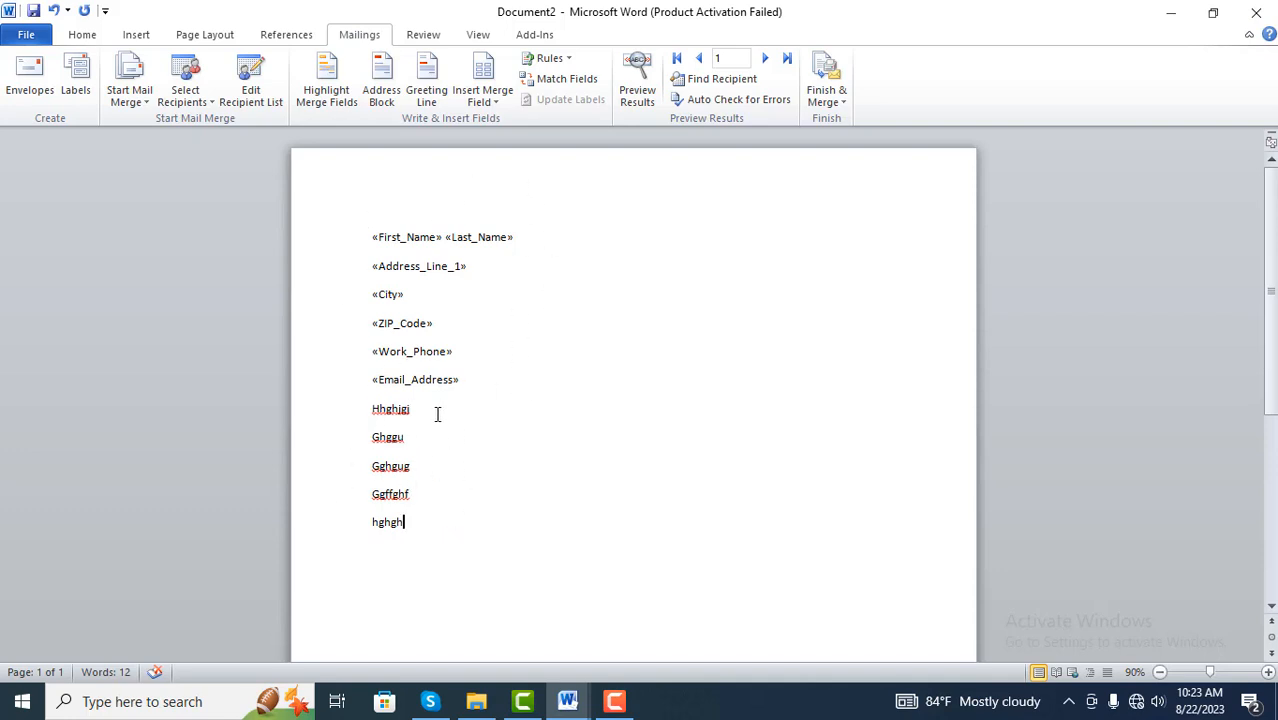
# Preview the merge results and look through the letter for each recipient record, ending on record 1.
pyautogui.click(640, 100)
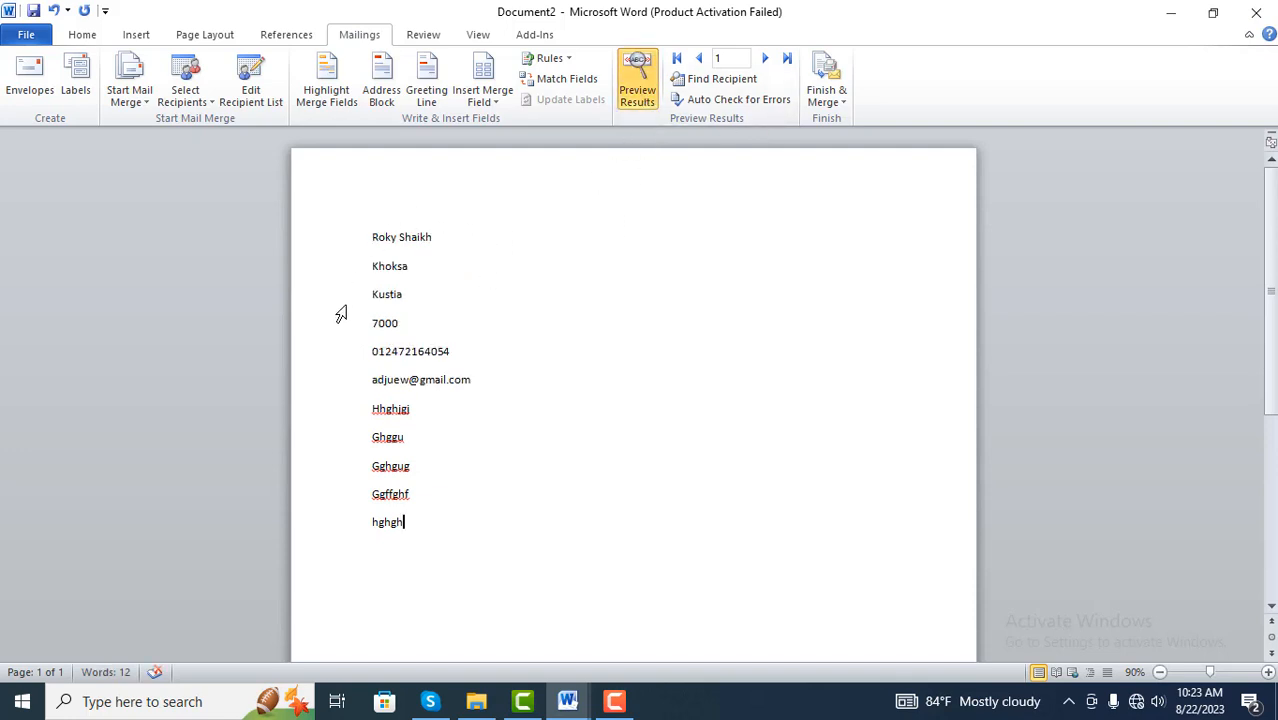
pyautogui.click(765, 59)
pyautogui.click(765, 59)
pyautogui.click(765, 59)
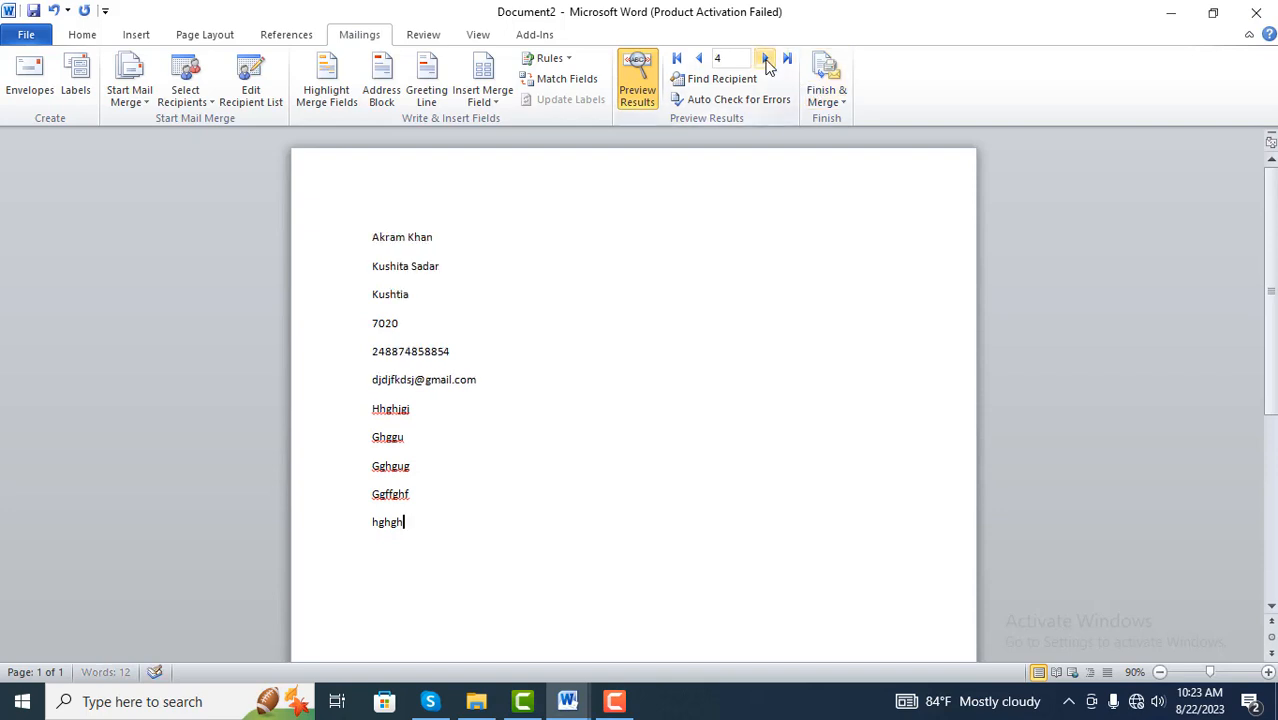
pyautogui.click(700, 59)
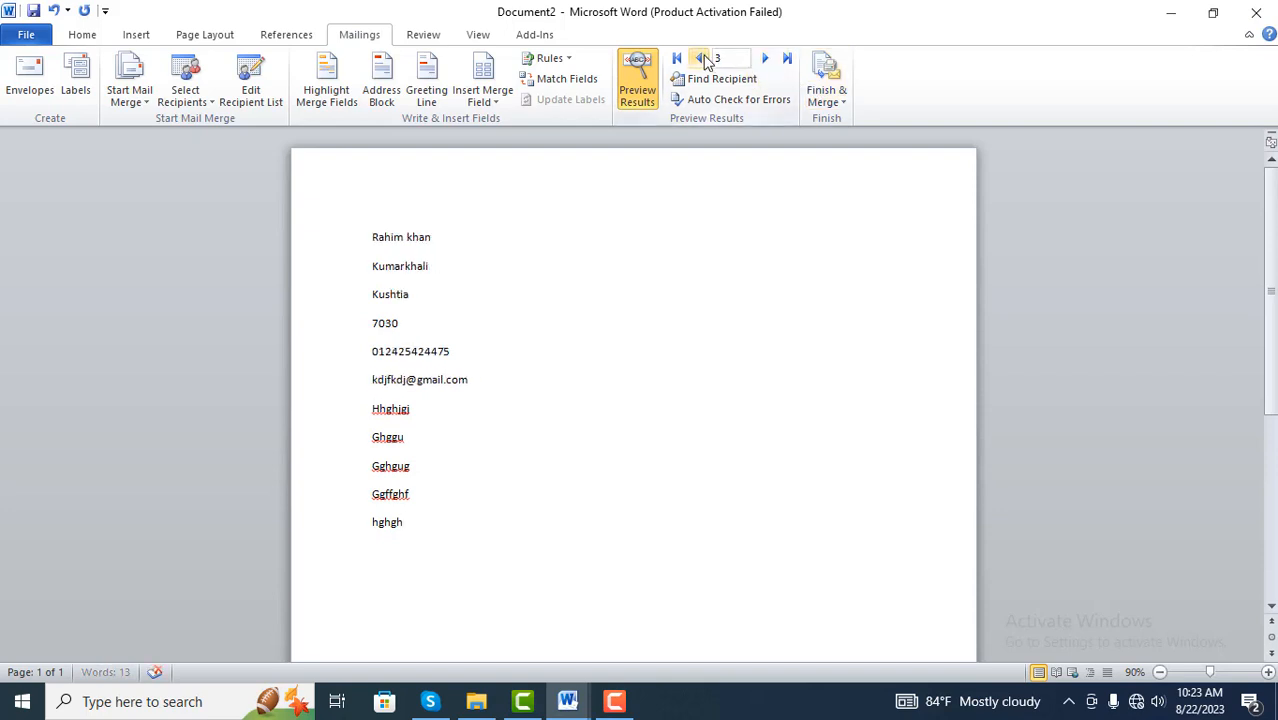
pyautogui.click(700, 59)
pyautogui.click(700, 59)
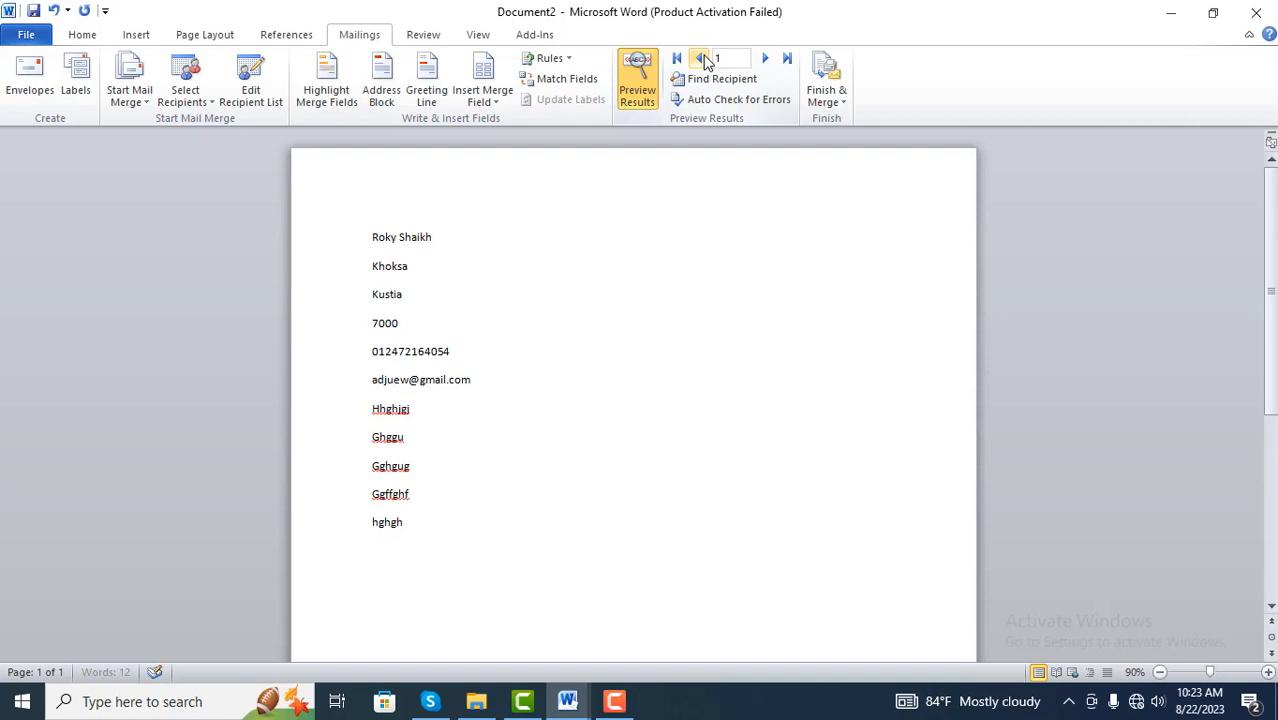
pyautogui.click(765, 59)
pyautogui.click(765, 59)
pyautogui.click(765, 59)
pyautogui.click(701, 62)
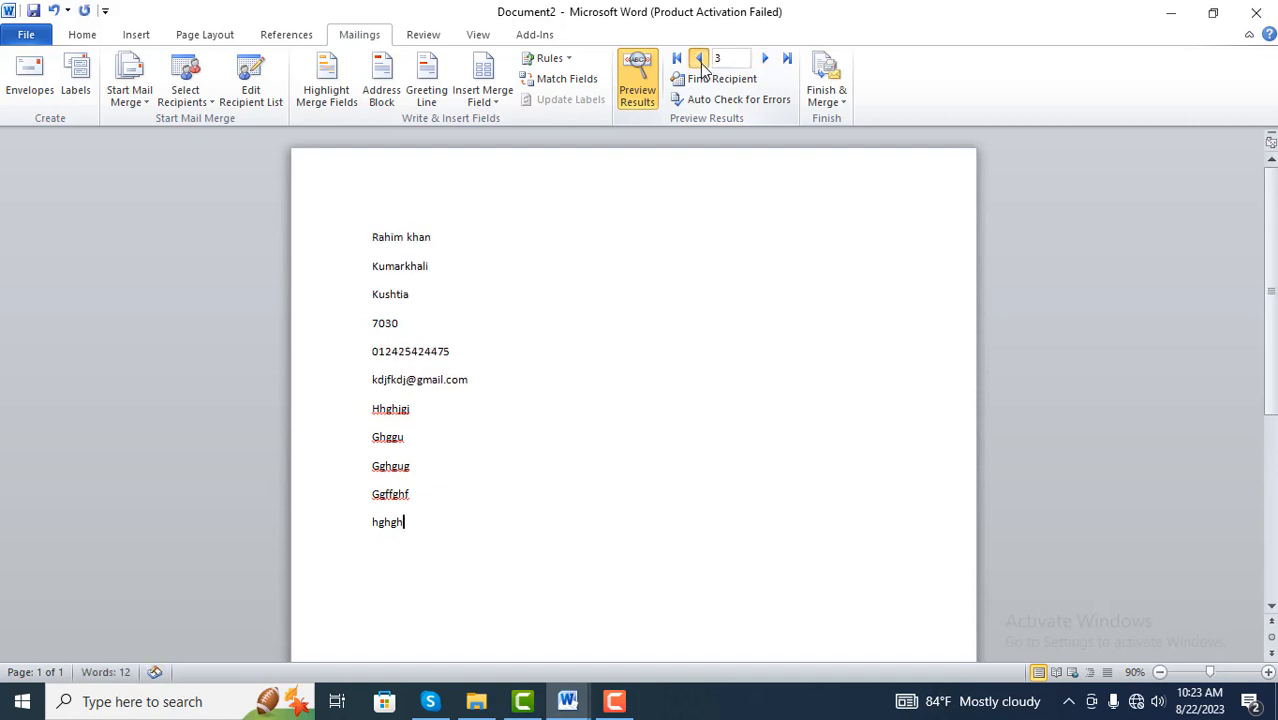
pyautogui.click(701, 62)
pyautogui.click(701, 62)
pyautogui.scroll(-5, 420, 450)
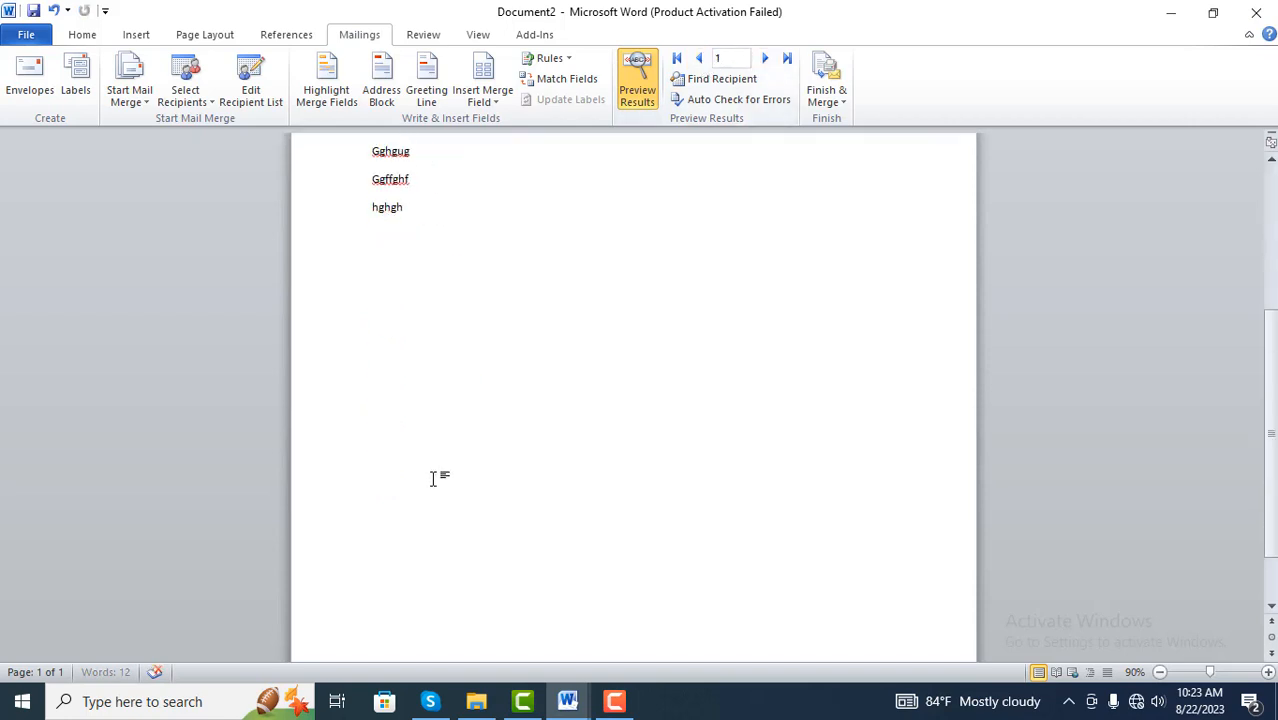
pyautogui.scroll(2, 395, 610)
pyautogui.scroll(3, 402, 586)
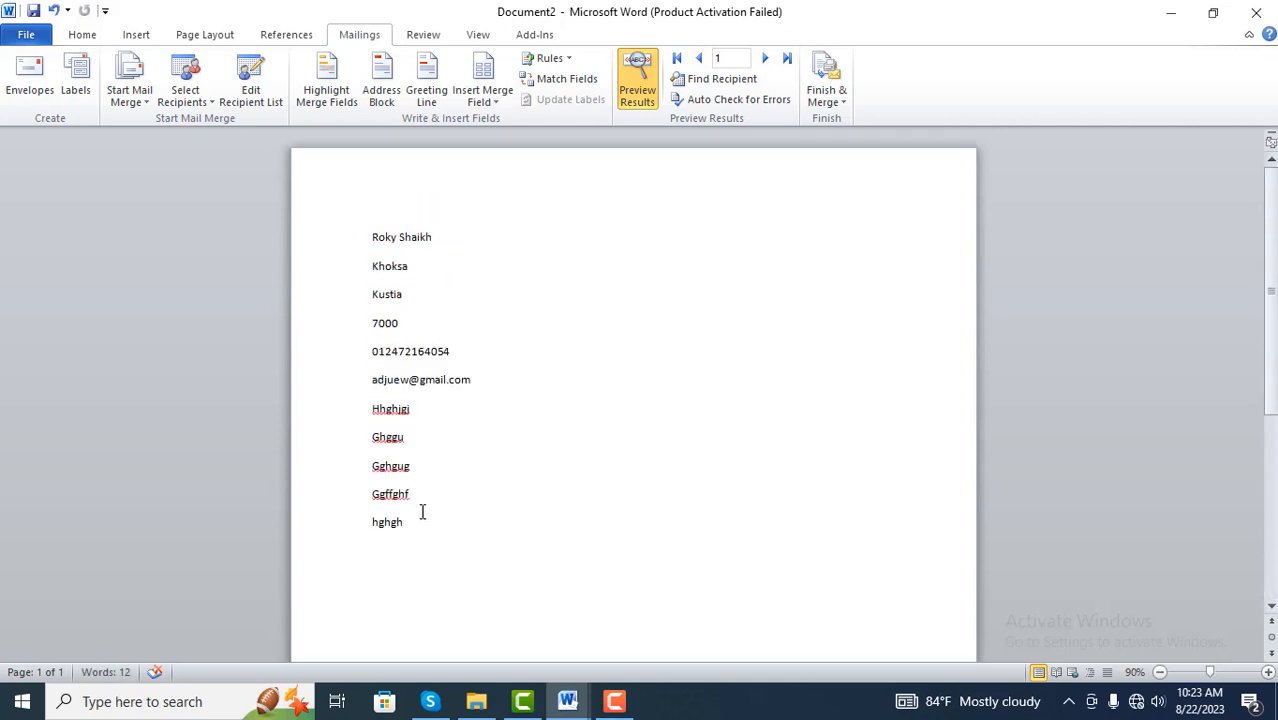
# Finish the merge by generating individual editable letters for all records in a new document.
pyautogui.click(829, 110)
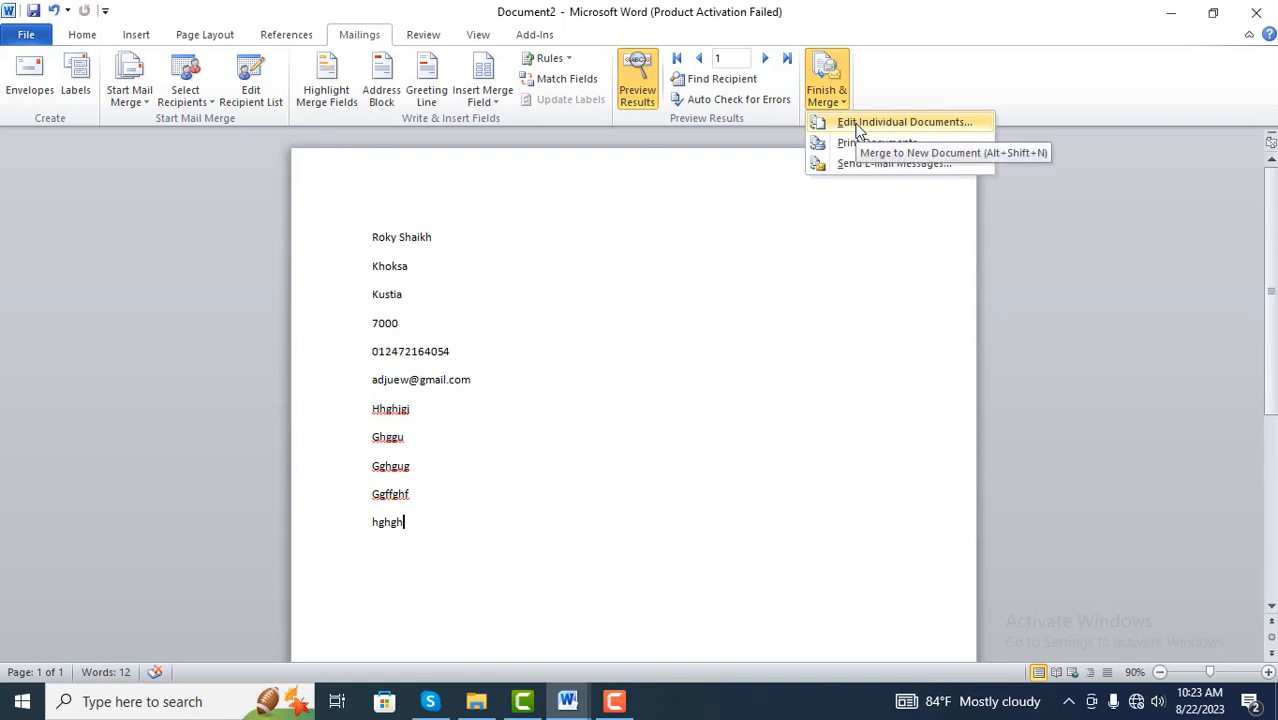
pyautogui.click(858, 124)
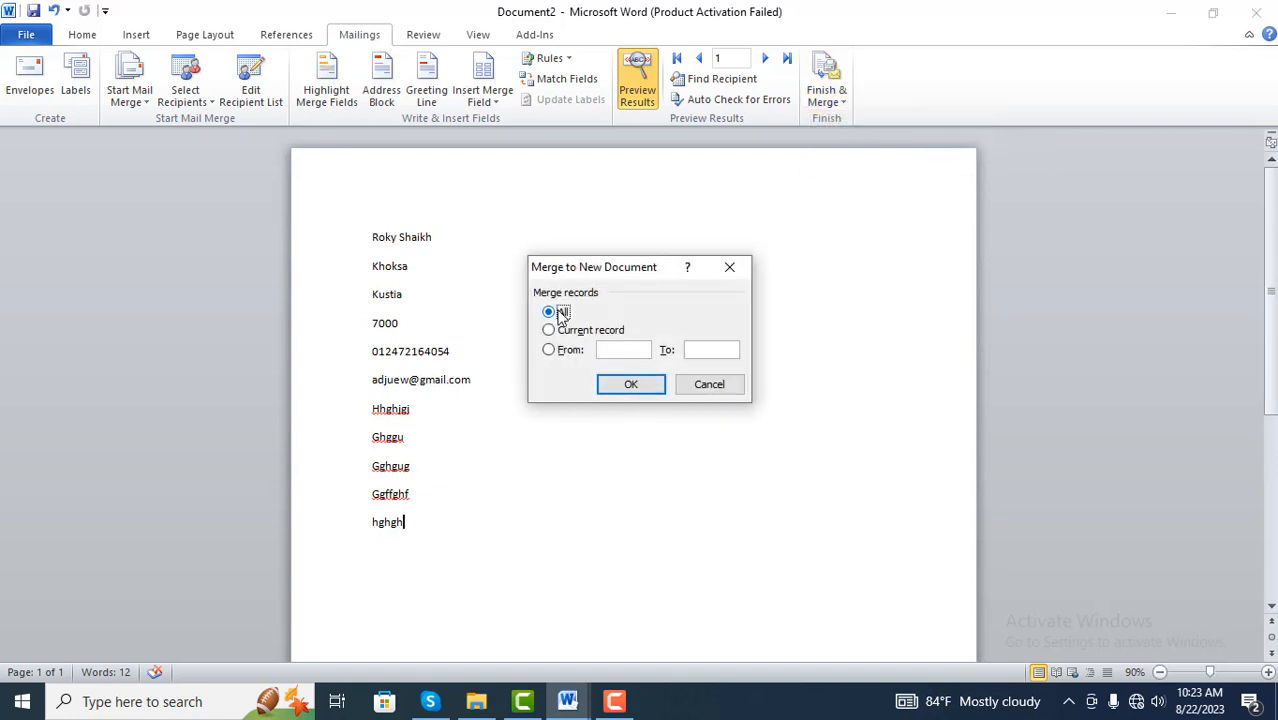
pyautogui.click(632, 383)
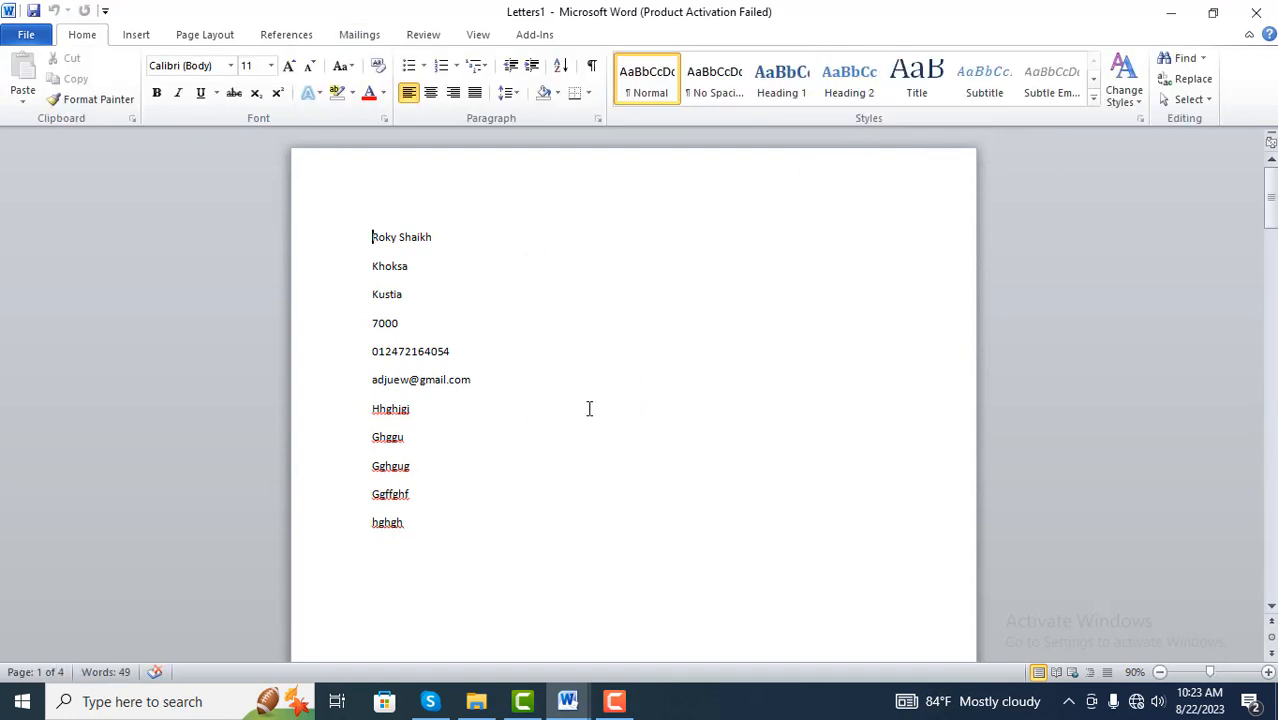
# Examine the merged letters on every page of the new document and return to the first page.
pyautogui.scroll(-15, 589, 408)
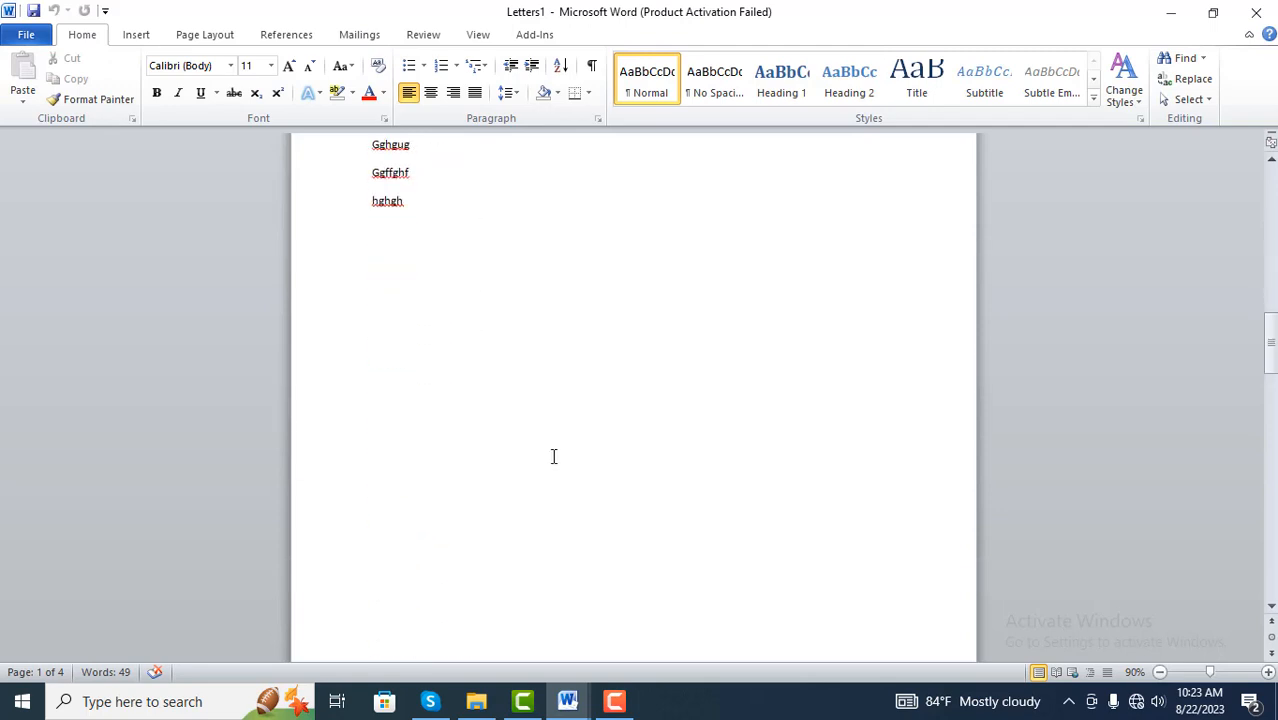
pyautogui.scroll(-20, 553, 456)
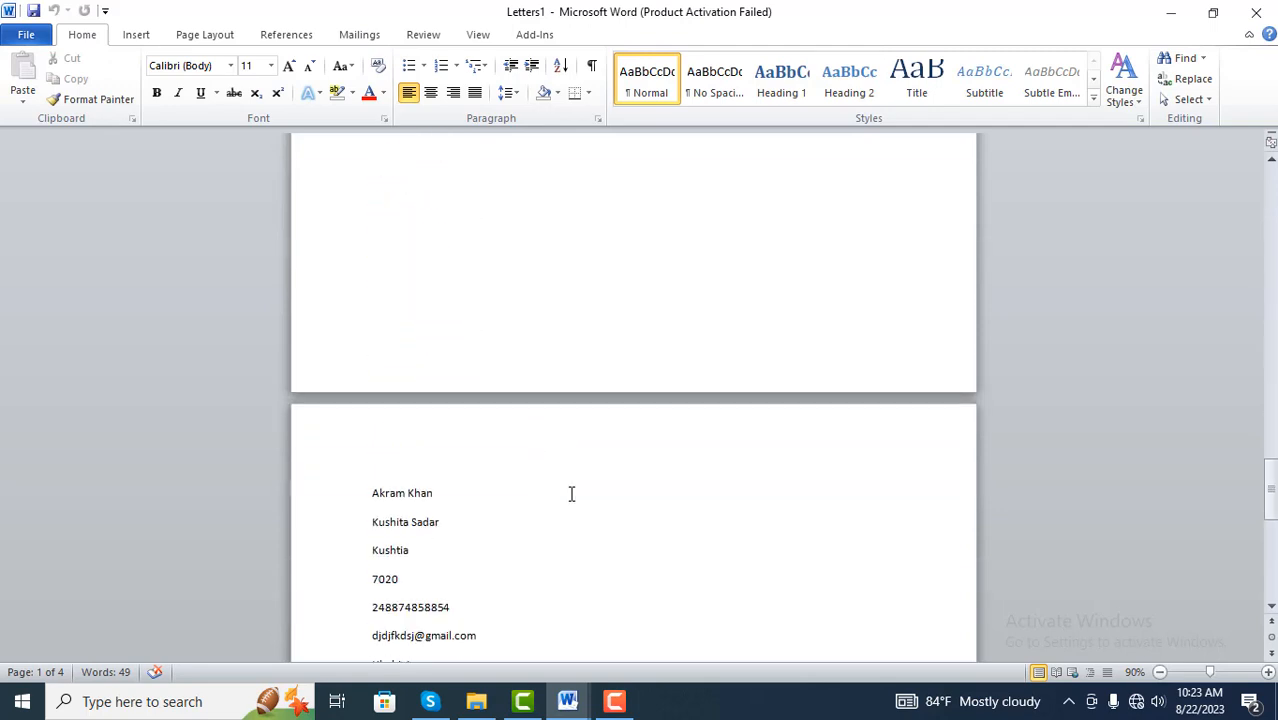
pyautogui.scroll(-8, 580, 495)
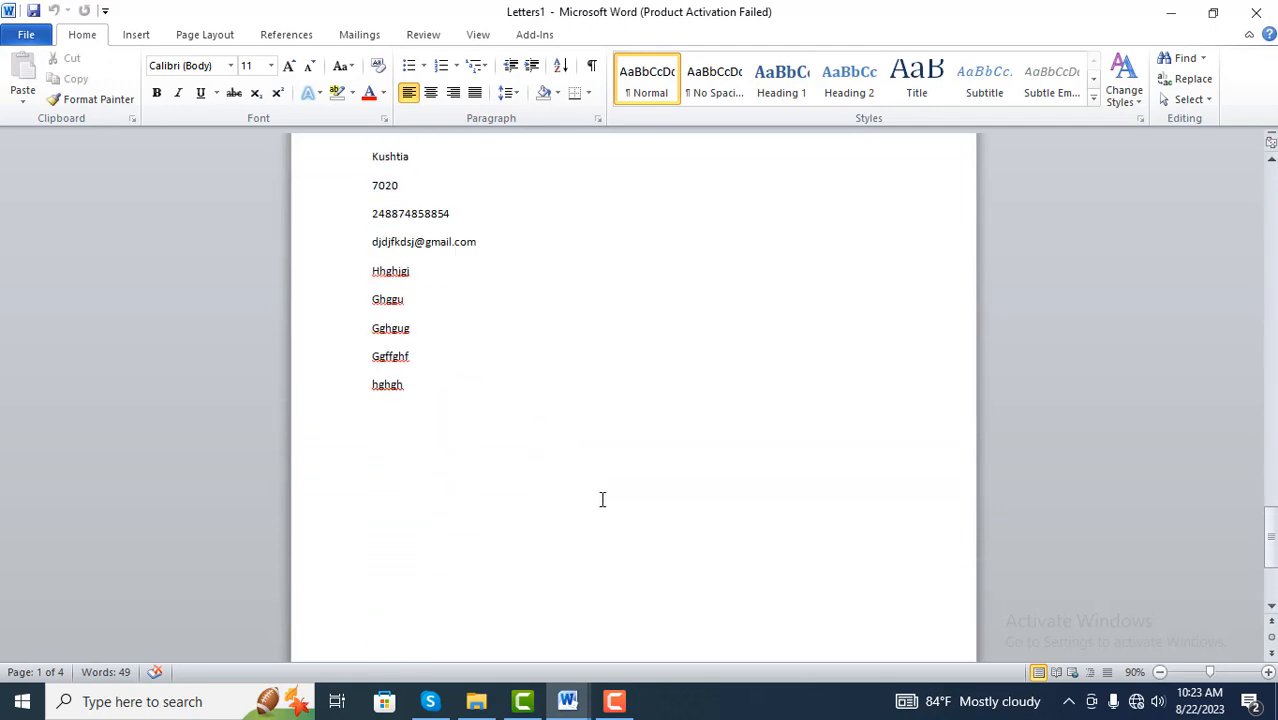
pyautogui.scroll(5, 602, 499)
pyautogui.scroll(-15, 599, 505)
pyautogui.scroll(5, 585, 508)
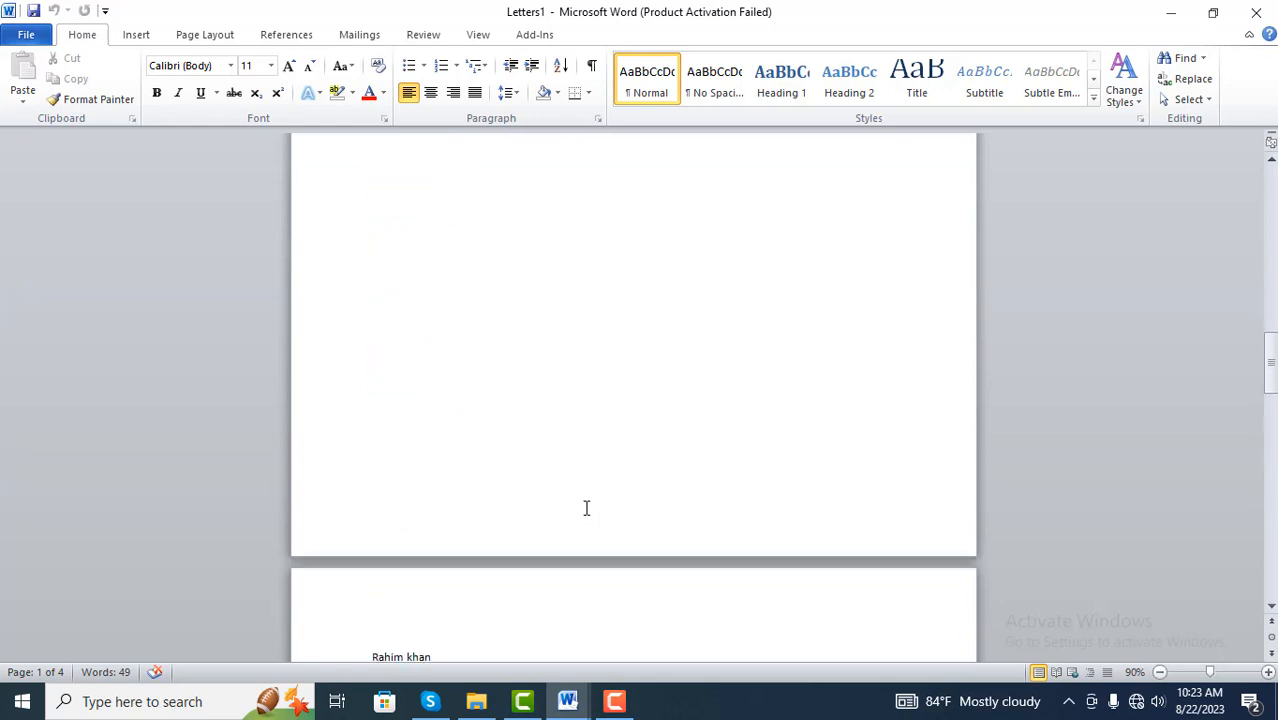
pyautogui.scroll(20, 586, 508)
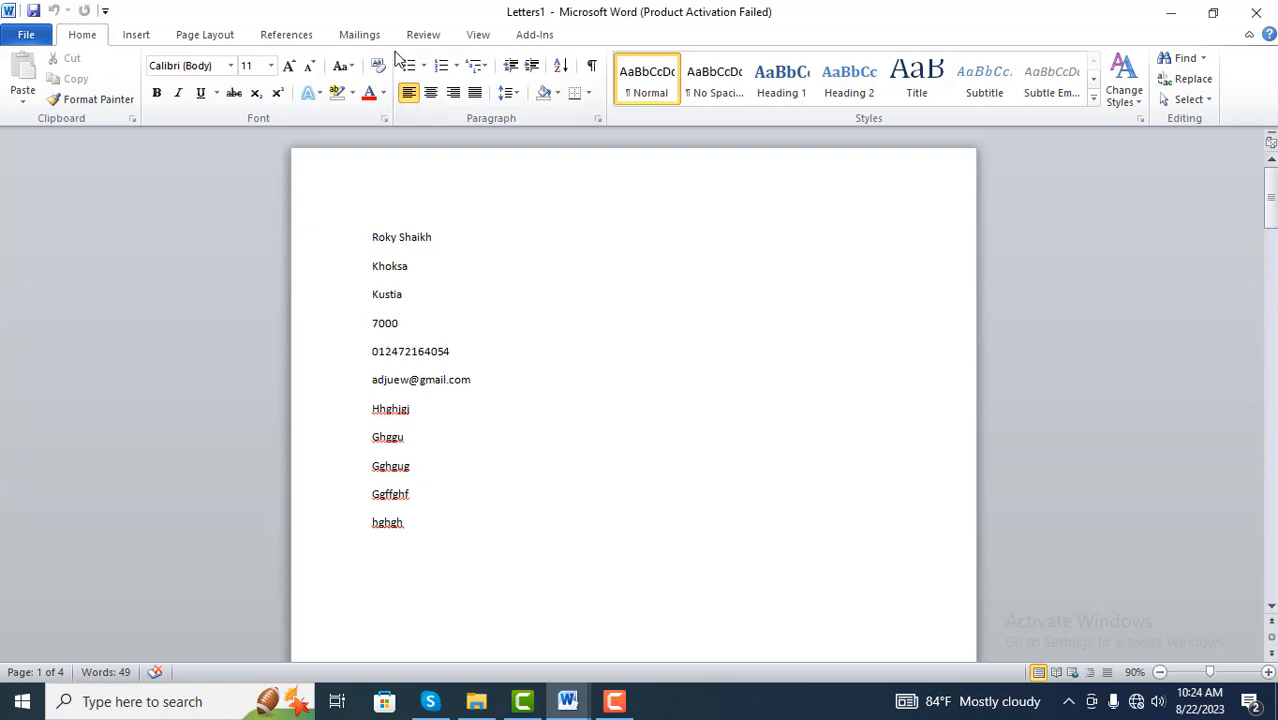
pyautogui.click(359, 34)
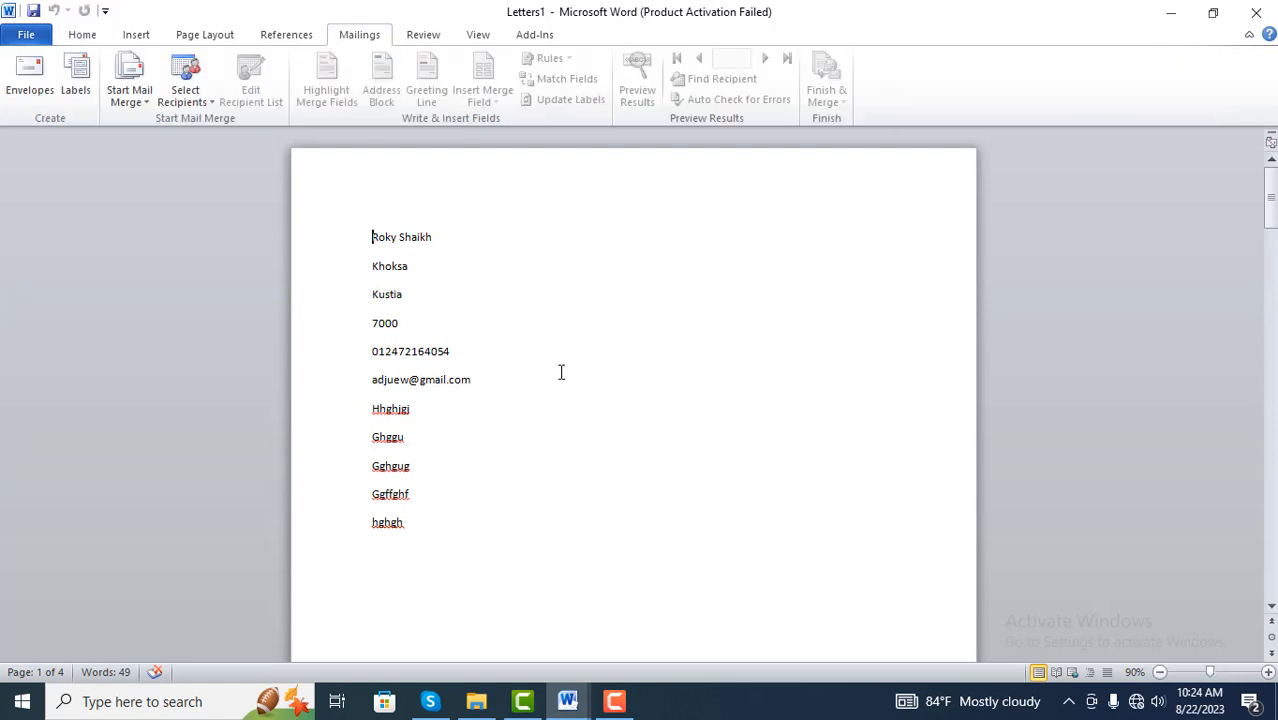
pyautogui.click(465, 377)
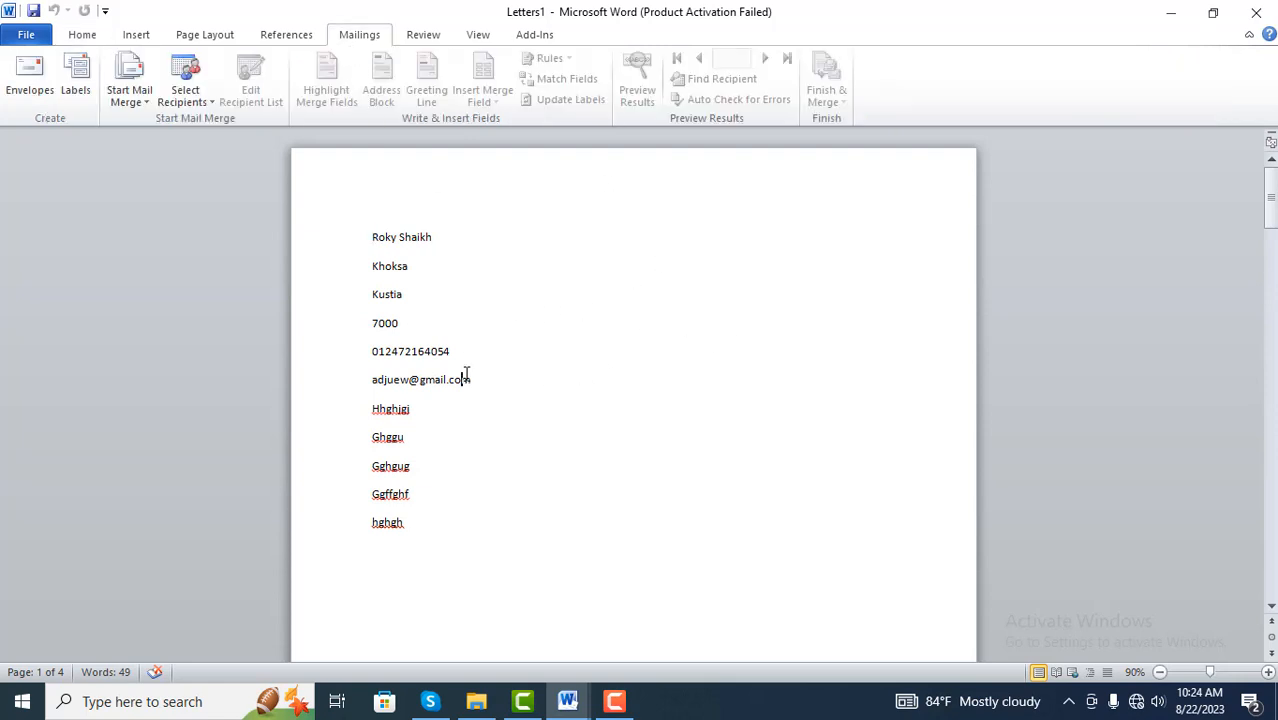